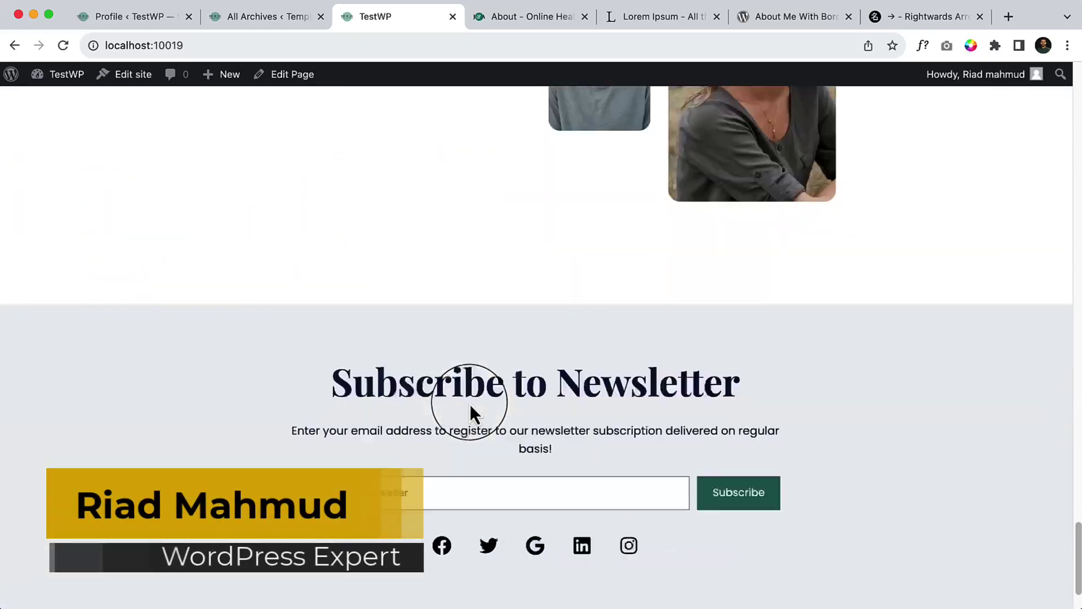
scroll(469, 404, up, 5)
scroll(470, 404, up, 5)
scroll(469, 403, up, 5)
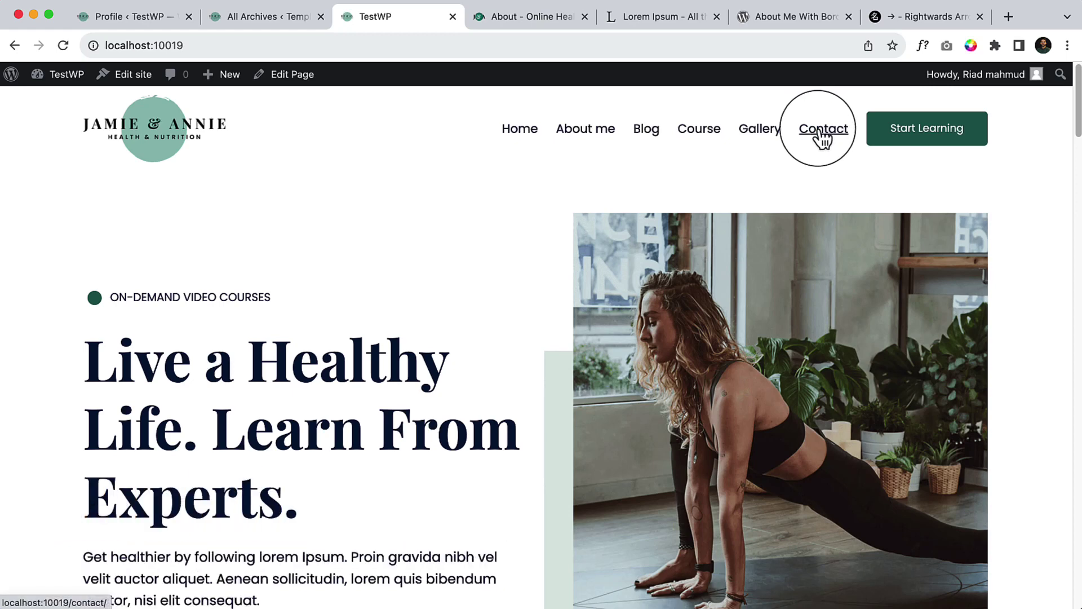
Step: Open the Contact page from the site navigation to see its untitled header band
click(819, 137)
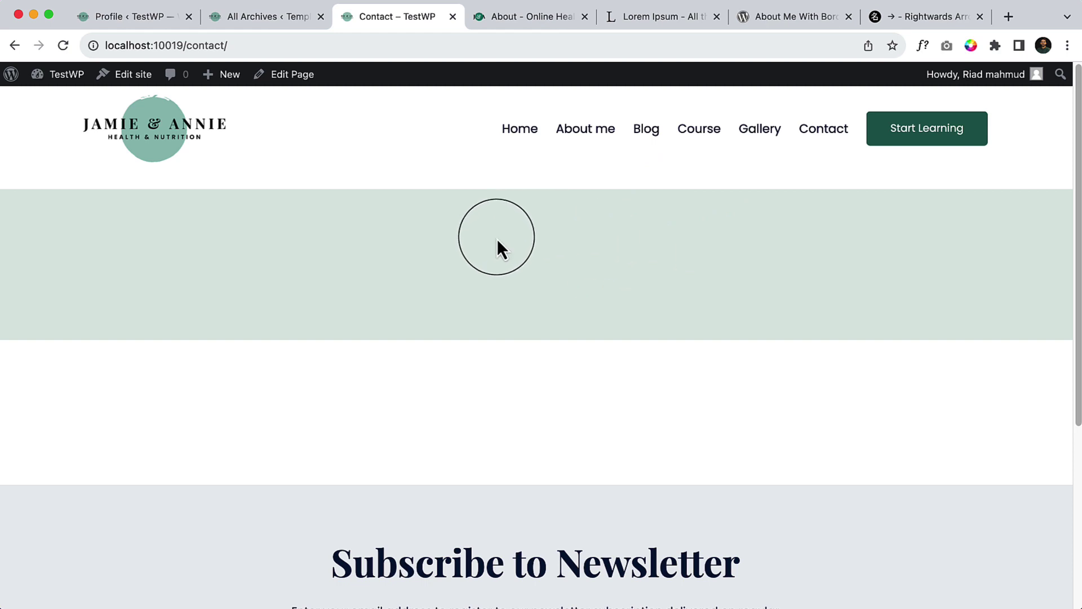
Step: Open the Contact page editor and the All Archives template, selecting the header cover block
click(282, 85)
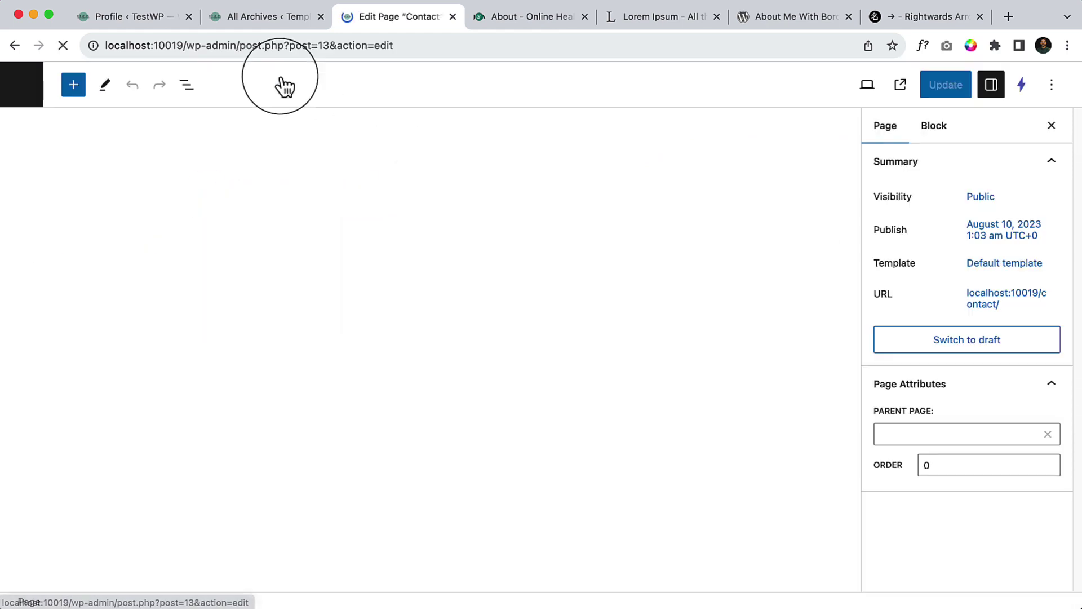
click(264, 14)
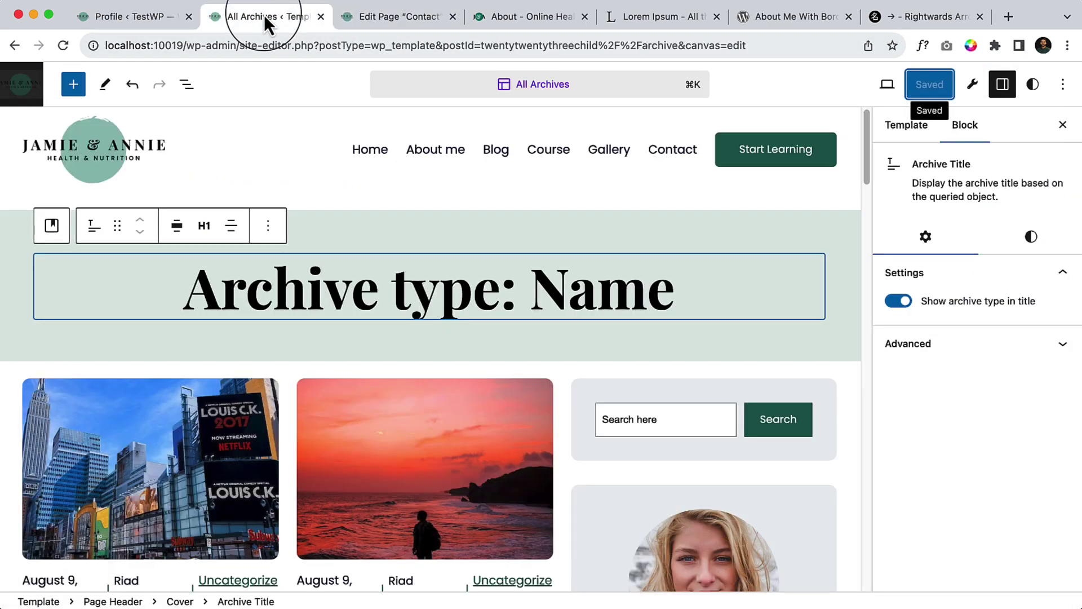
click(19, 254)
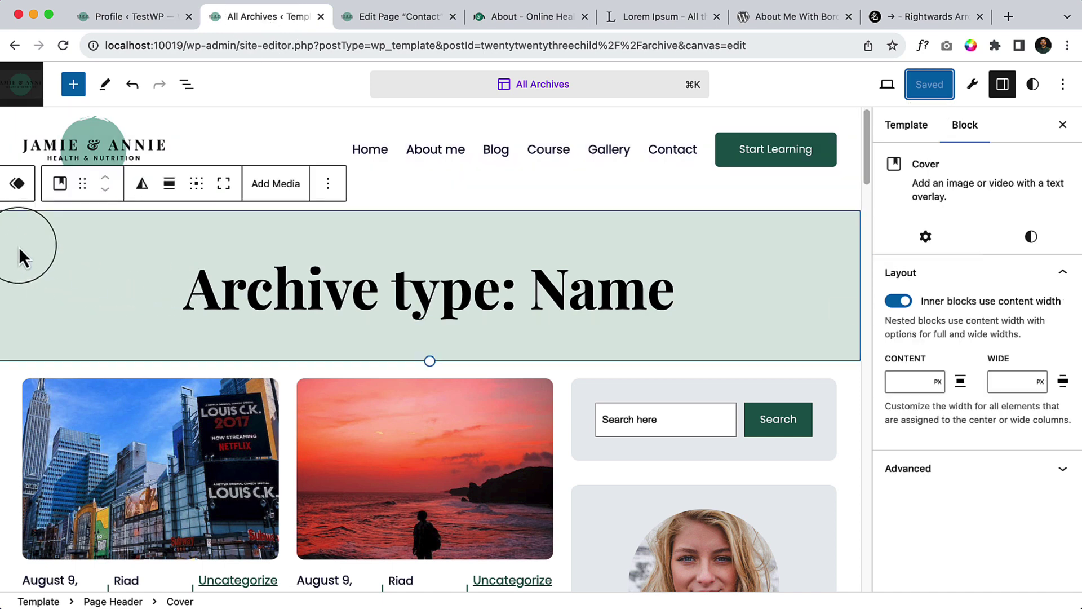
click(330, 188)
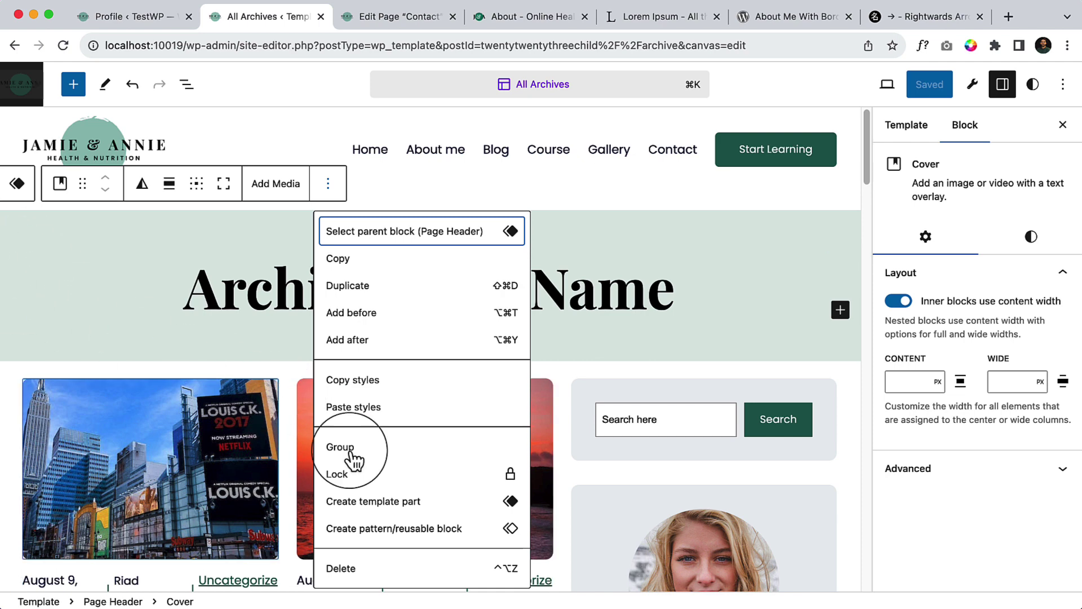
Step: Select the Archive Title block inside Page Header via List View and show its options
click(187, 83)
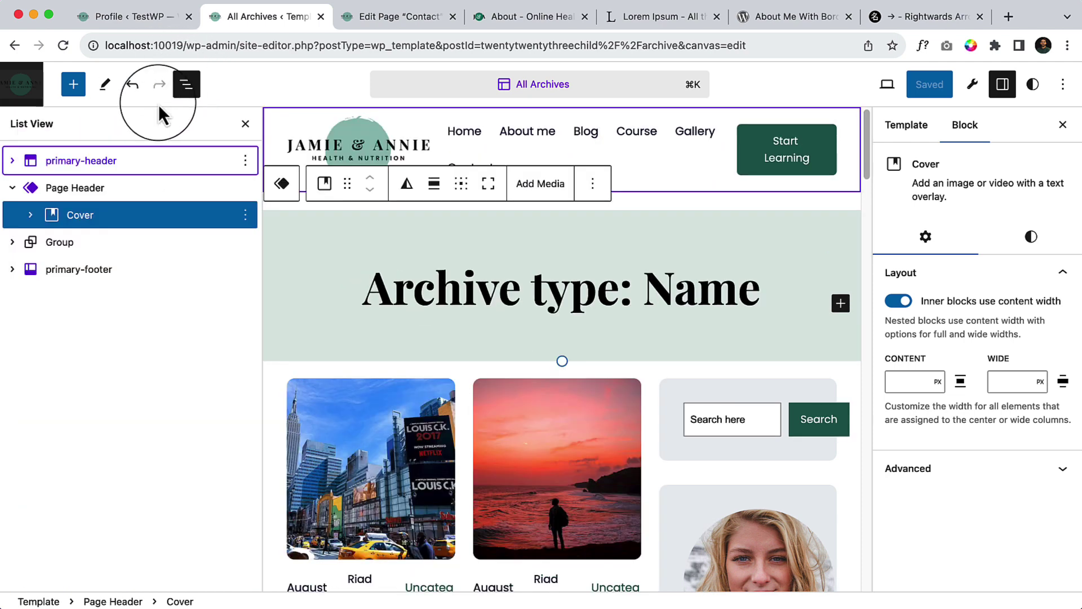
click(104, 189)
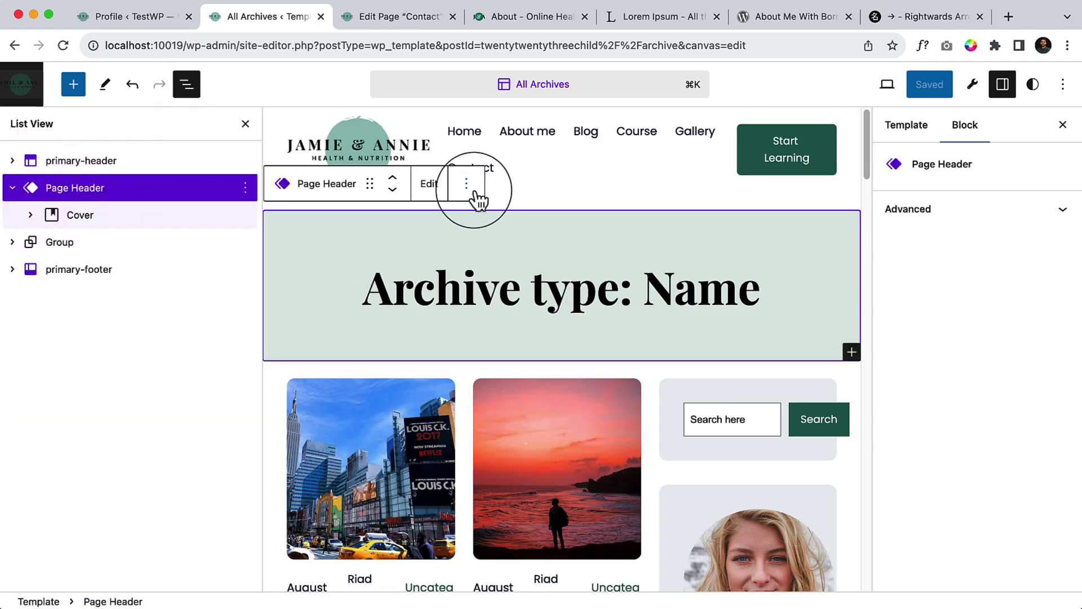
click(786, 303)
click(534, 232)
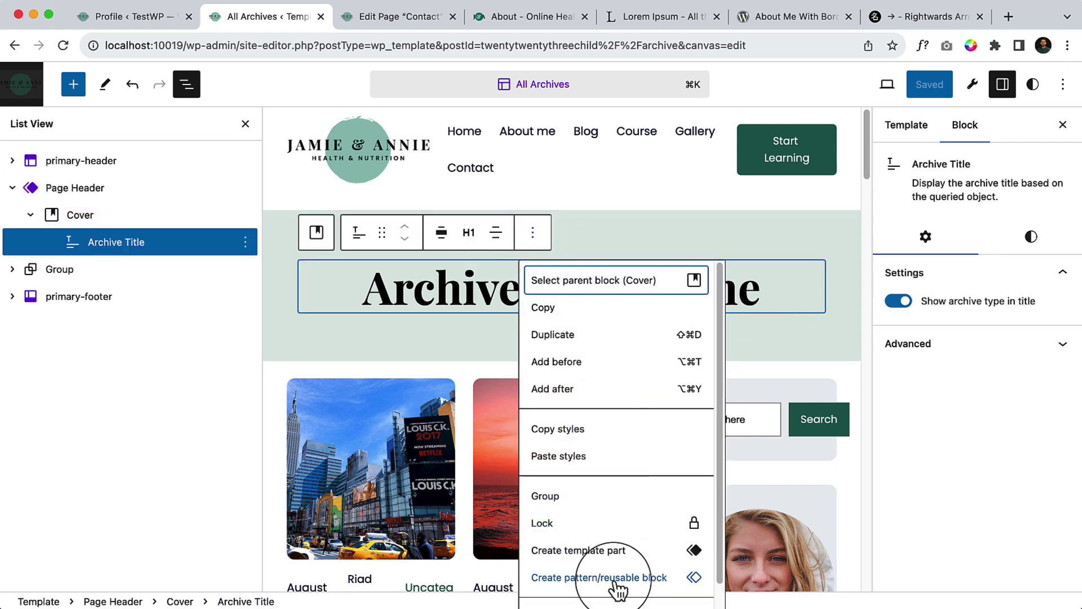
scroll(623, 578, down, 1)
Step: Replace the Archive Title with a centred H1 Title block and save the template
click(565, 592)
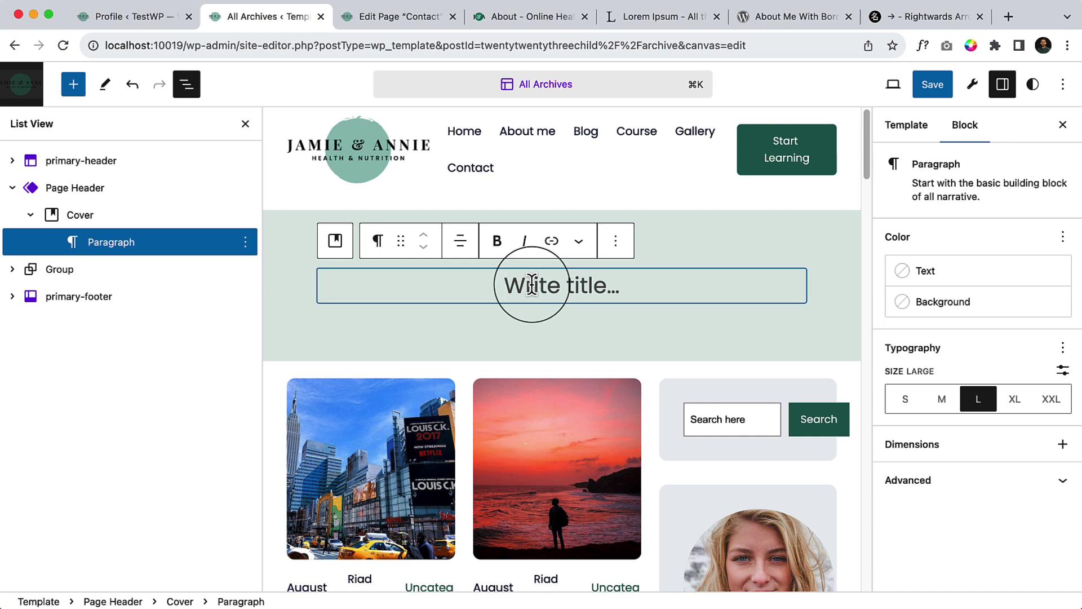
text(tit/tit)
key(Return)
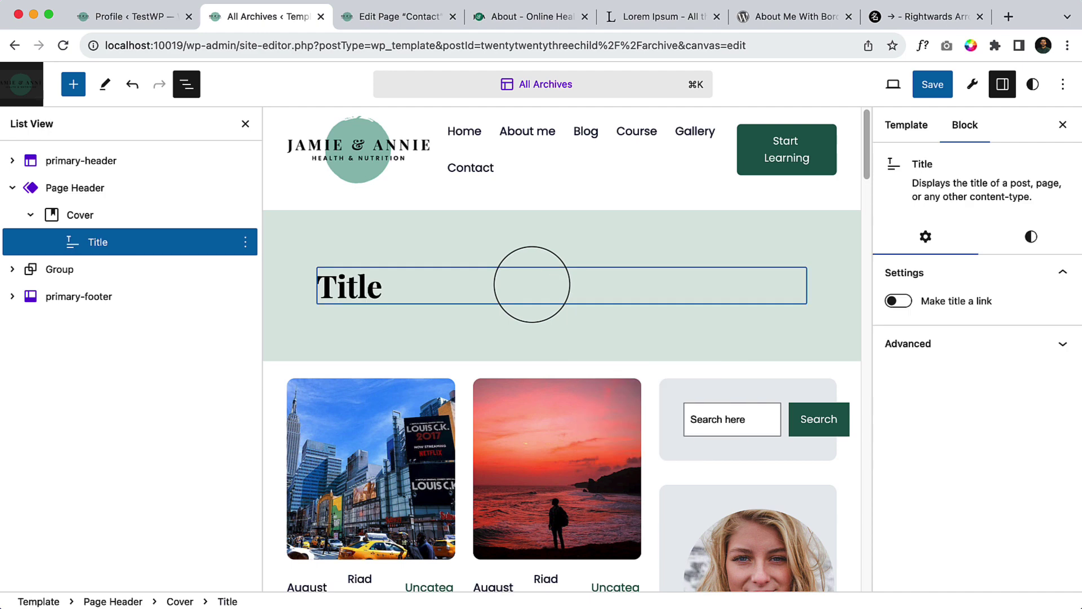
click(488, 241)
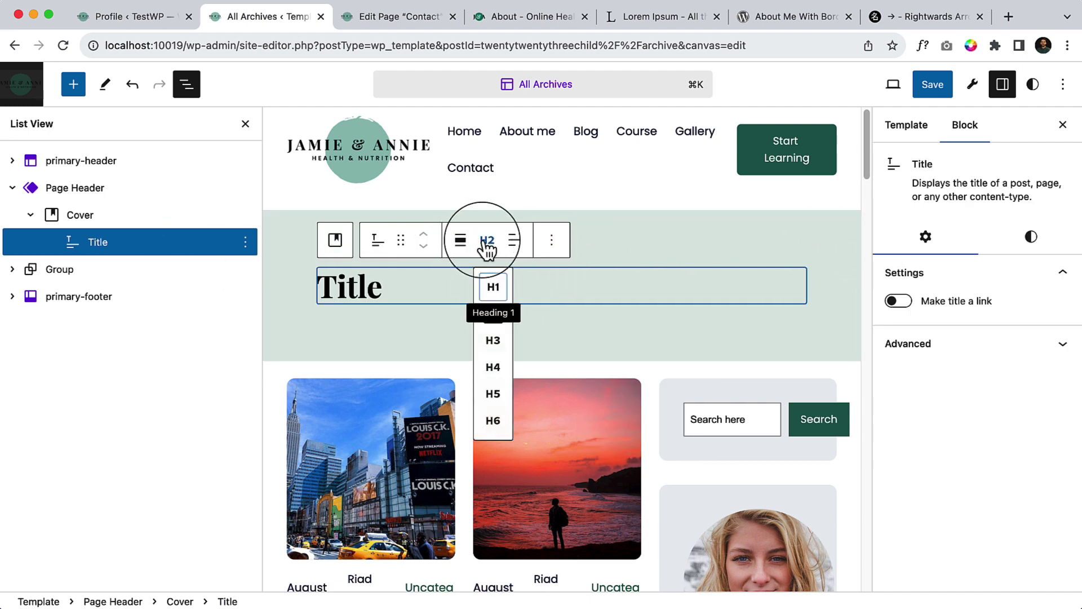
click(493, 286)
click(523, 239)
click(563, 300)
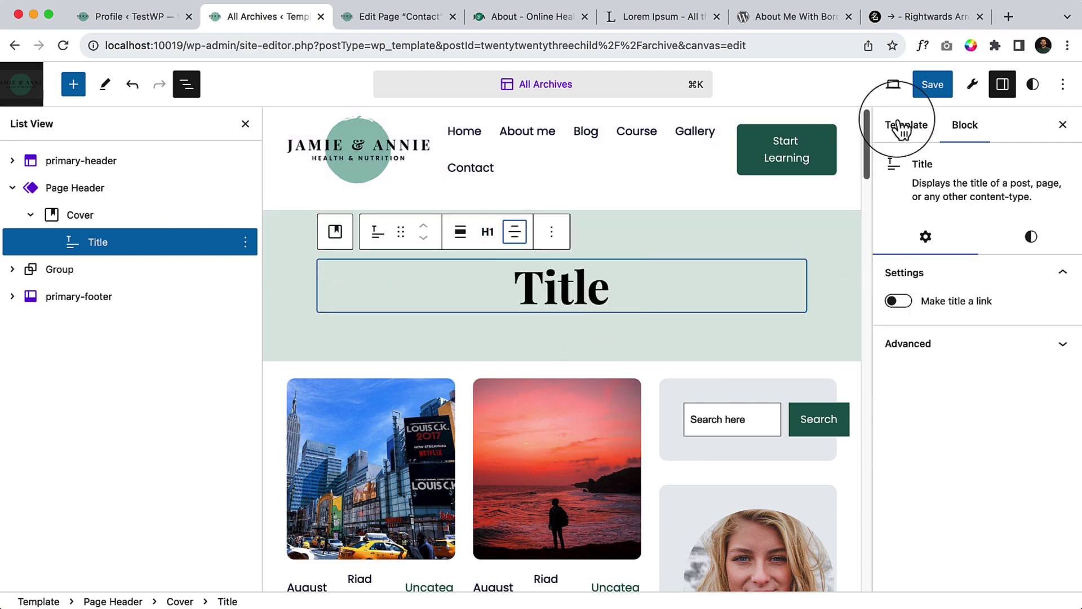
click(930, 85)
Step: View the live Contact page and confirm its 'Contact' heading shows in the header band
click(541, 17)
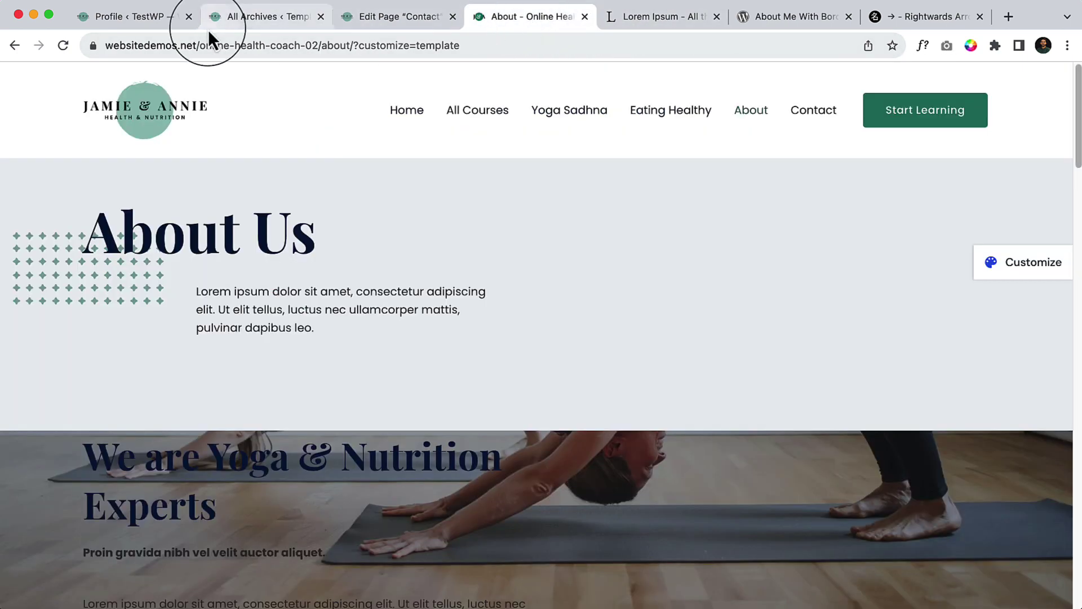
click(395, 19)
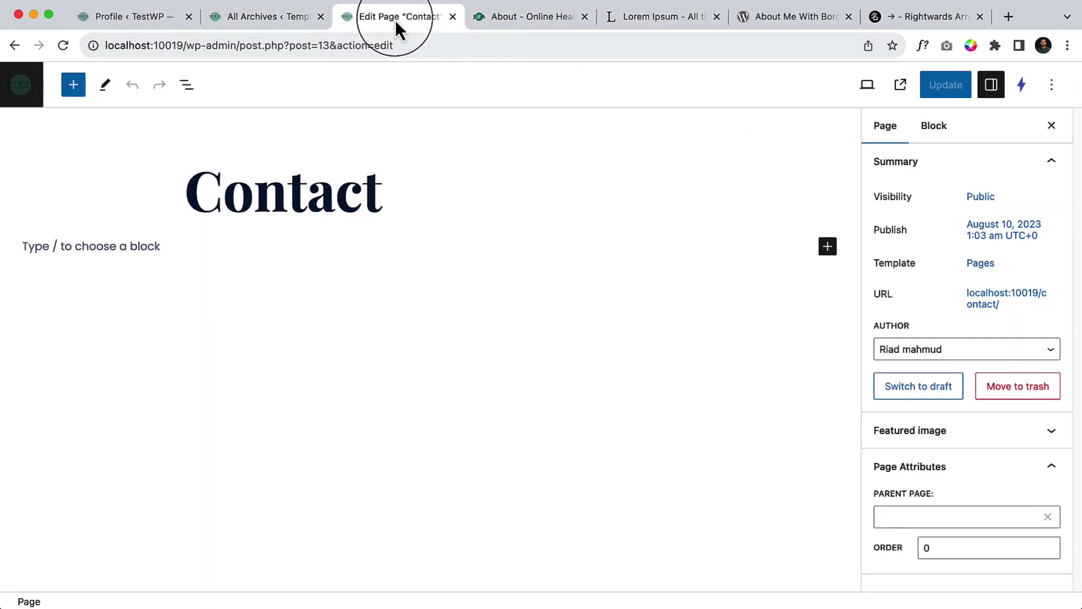
click(1003, 301)
click(905, 463)
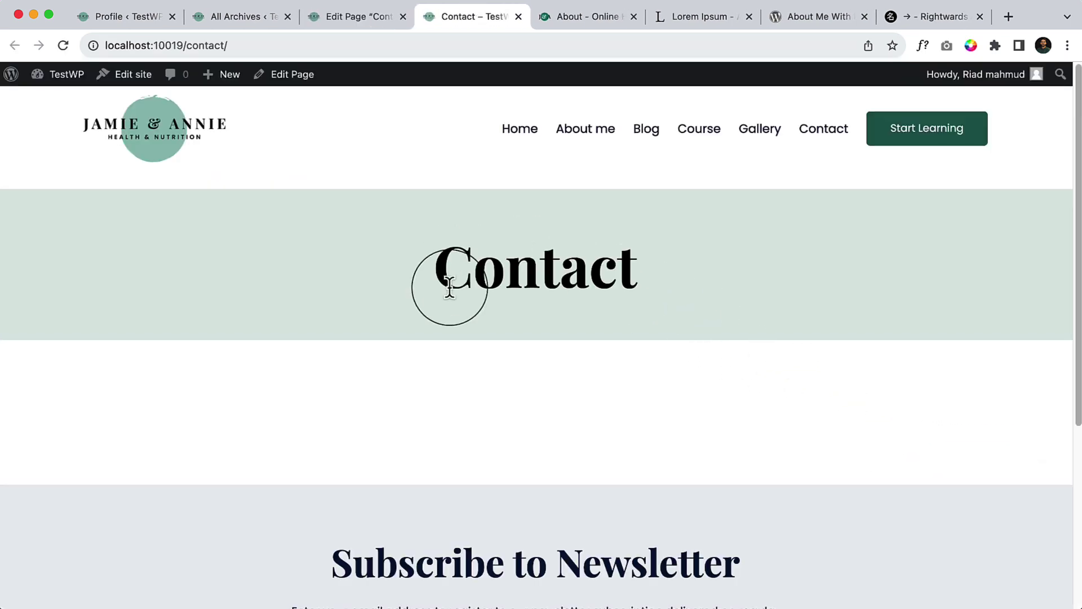
drag(454, 300, 756, 286)
Step: Detach the Page Header and insert an Archive Title block below its Title block
click(220, 17)
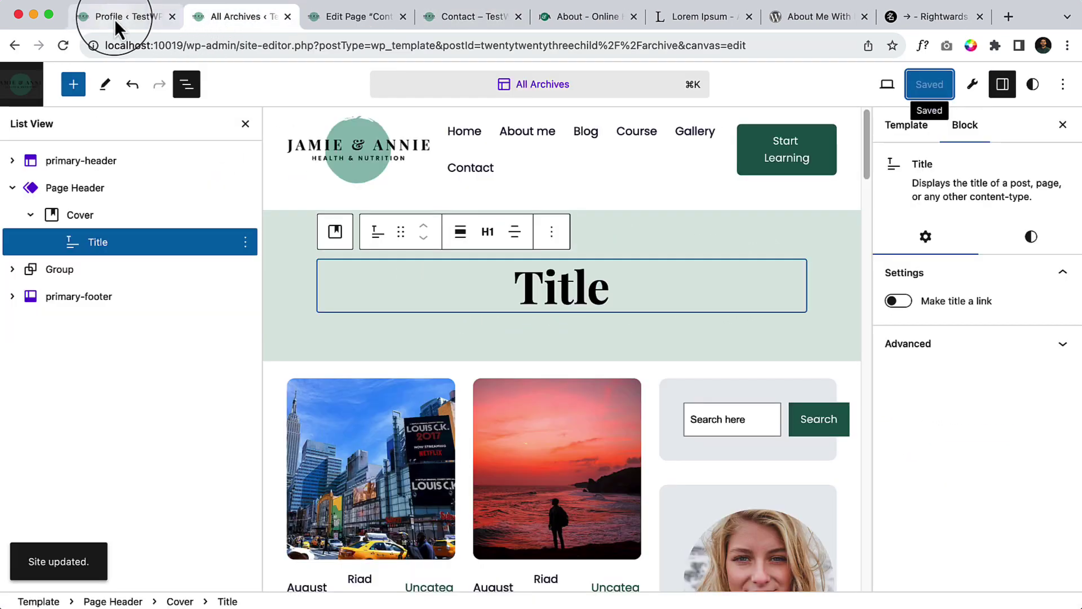
click(135, 190)
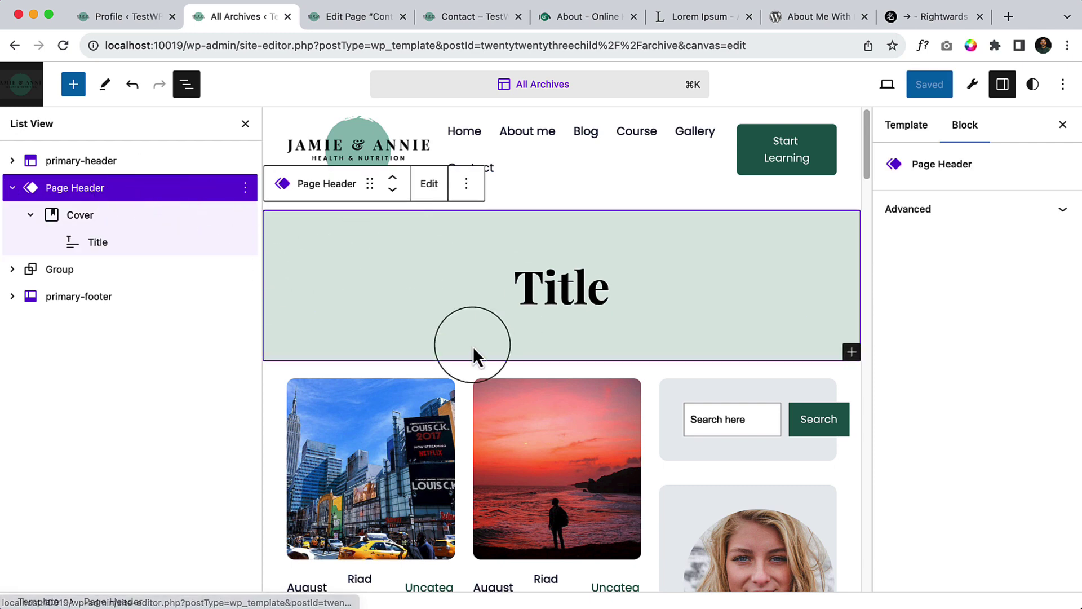
click(467, 184)
click(506, 407)
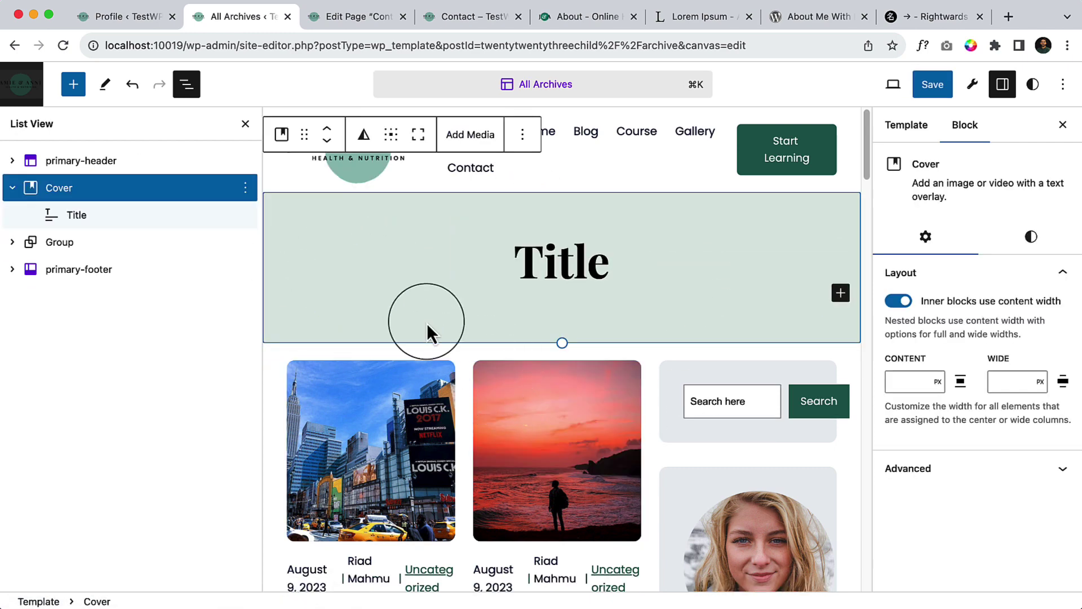
click(567, 262)
click(74, 85)
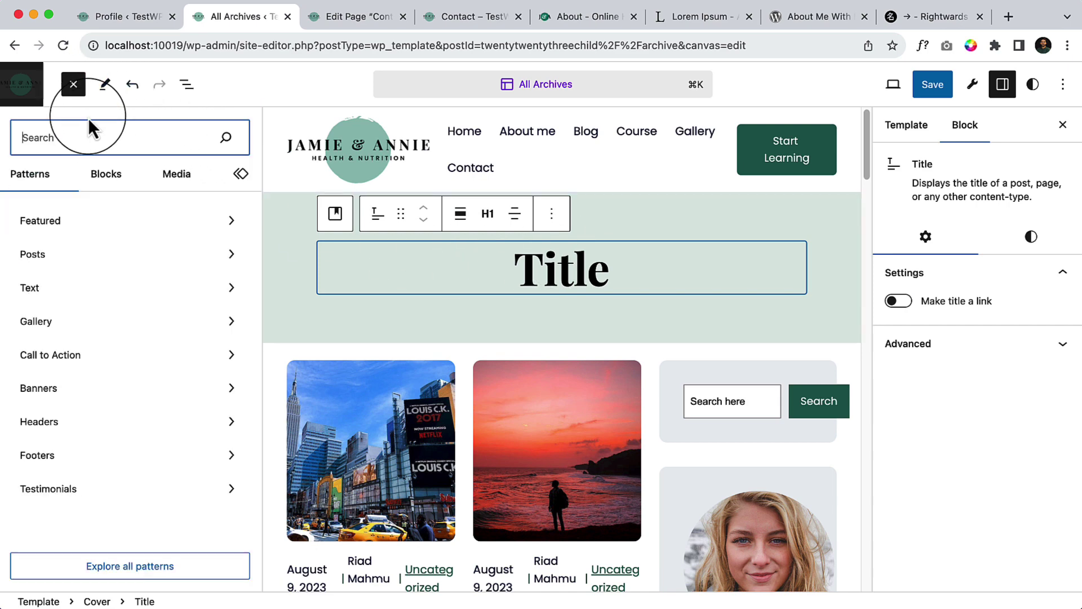
text(archi)
click(130, 228)
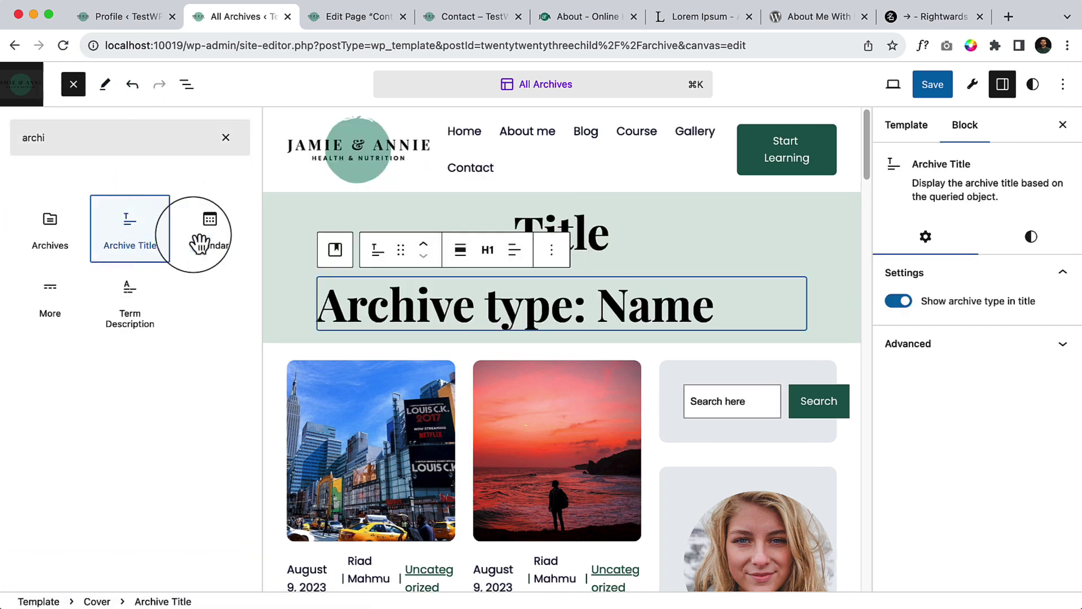
Step: Give the Archive Title centre text alignment and Wide width
click(515, 252)
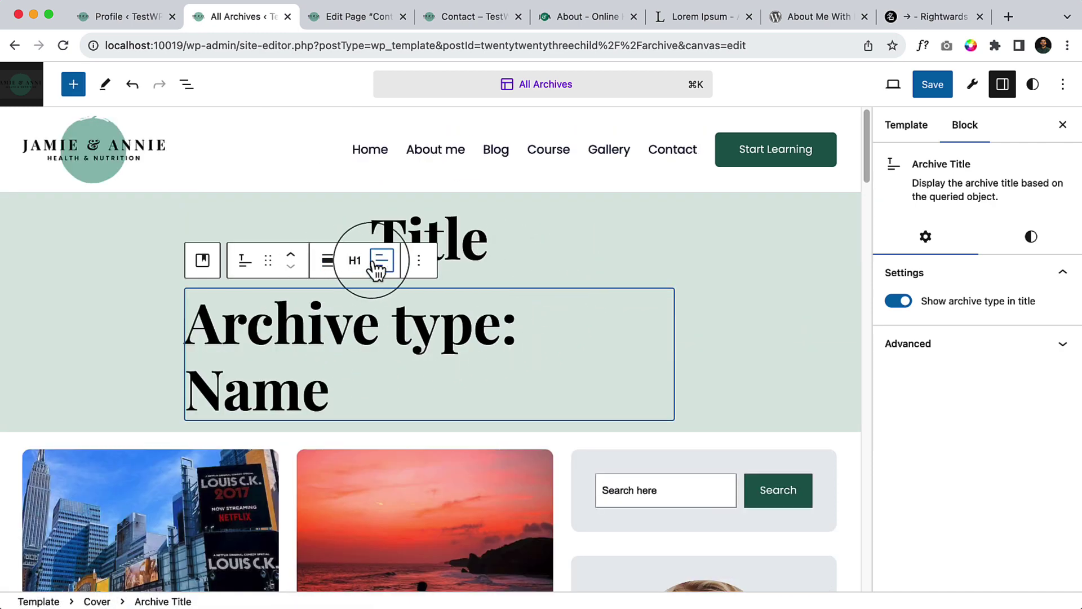
click(379, 263)
click(427, 333)
click(326, 266)
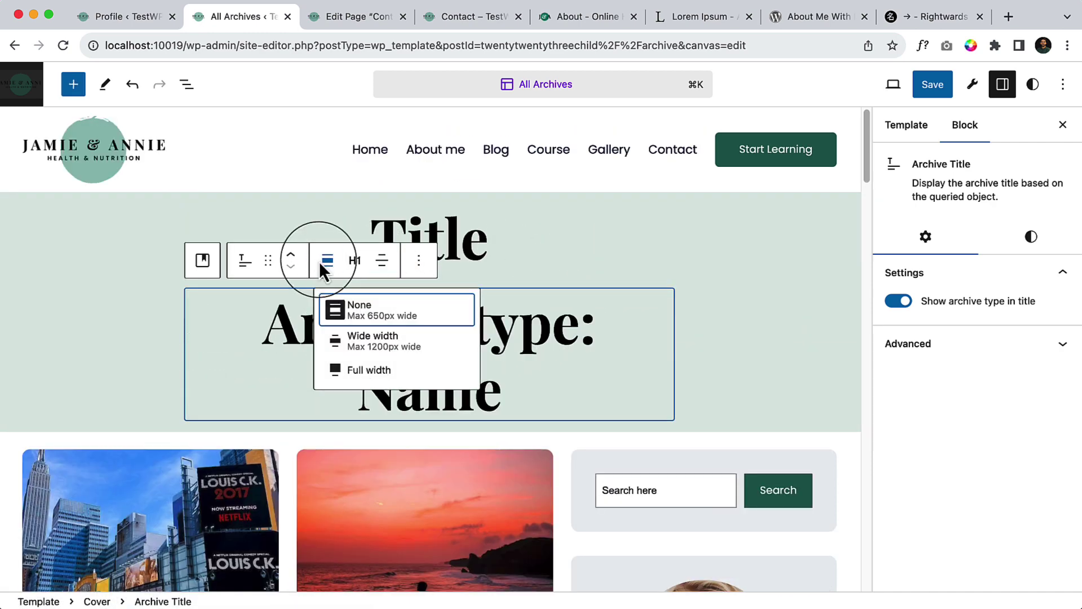
click(378, 350)
Step: Delete the separate Title block and save the template
click(525, 236)
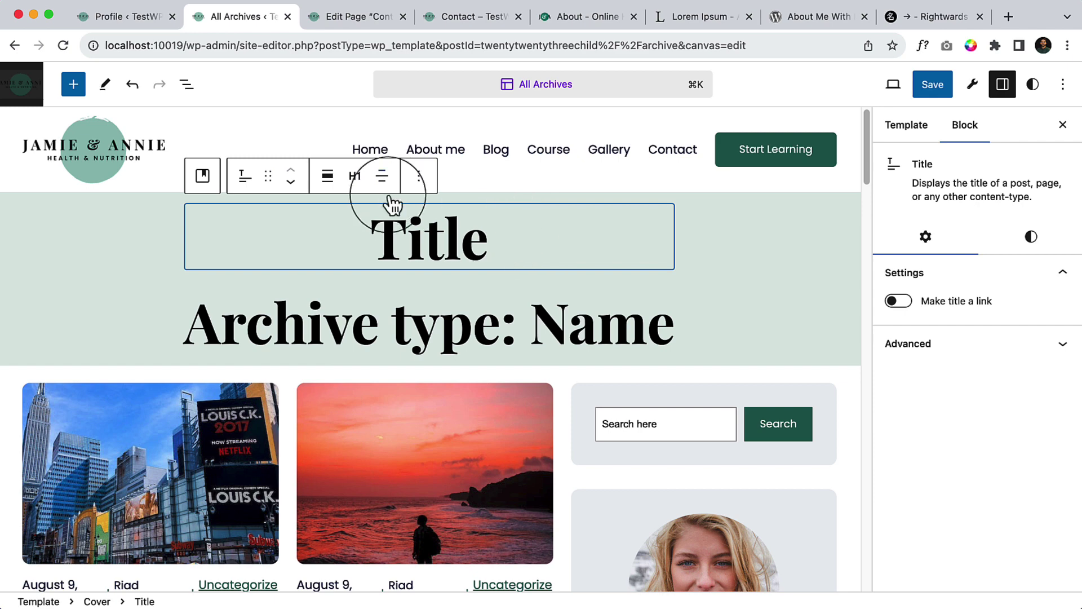
click(424, 176)
click(435, 585)
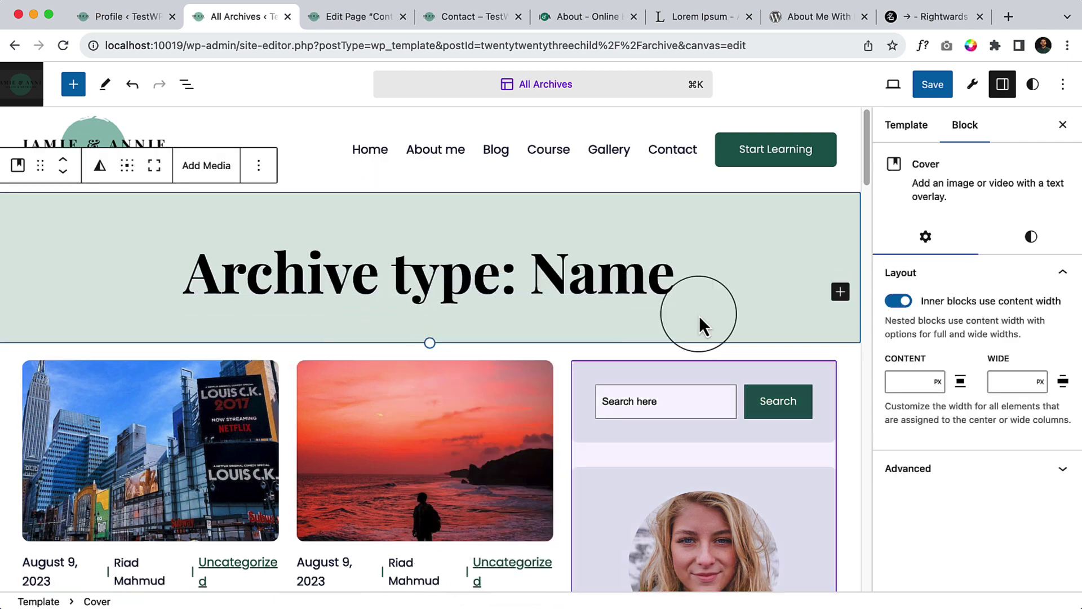
click(933, 85)
Step: Visit the Blog page, the Uncategorized archive and the Ullamcorper post
click(457, 16)
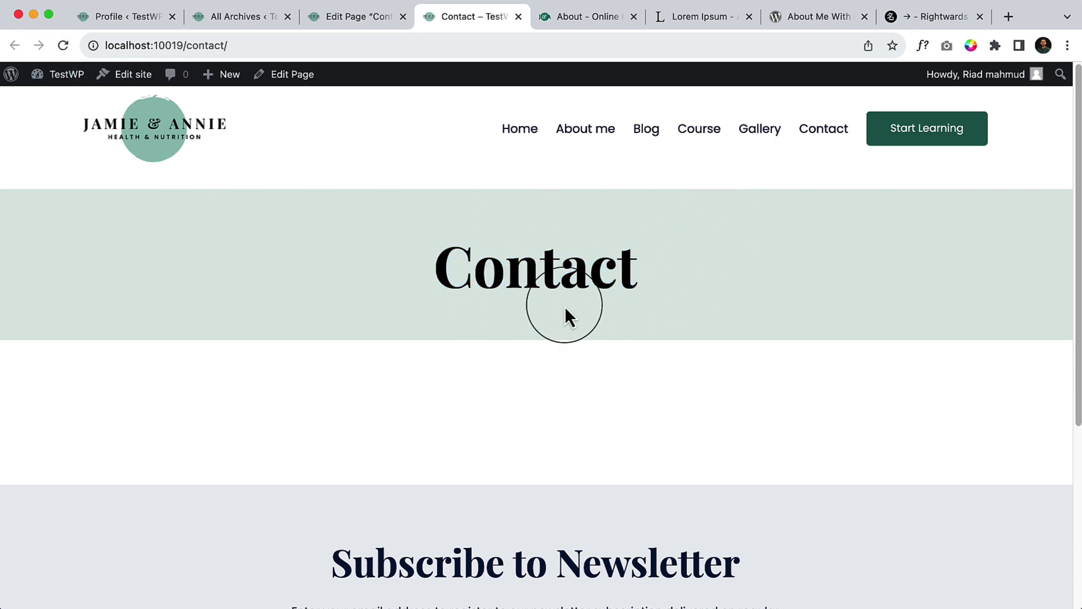
click(647, 133)
scroll(369, 248, down, 2)
click(640, 421)
scroll(635, 418, down, 4)
scroll(880, 290, down, 1)
click(403, 327)
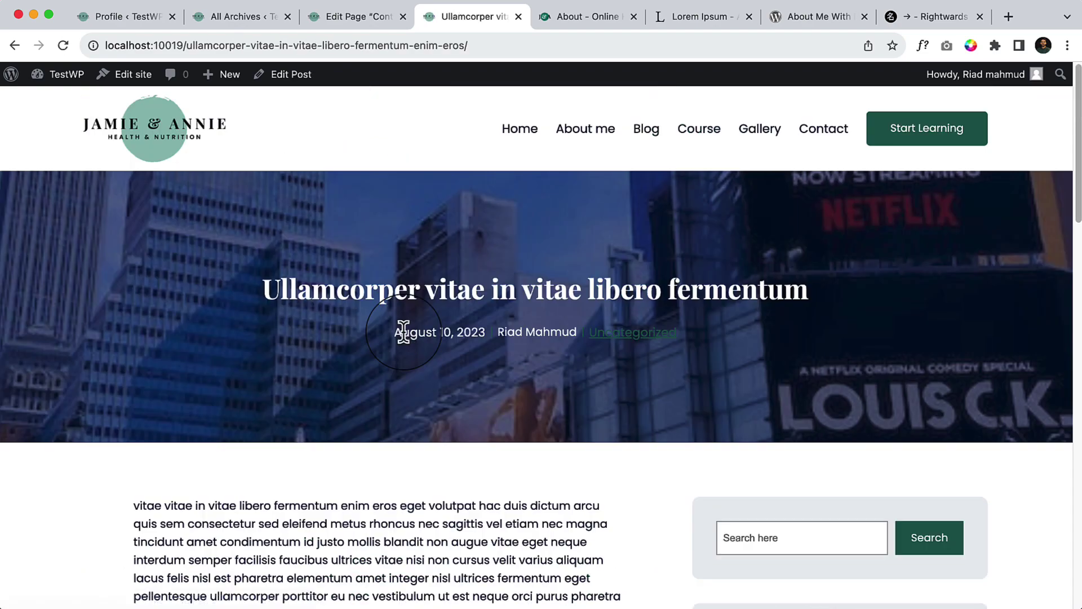
scroll(528, 415, down, 4)
scroll(528, 415, down, 6)
scroll(519, 463, down, 4)
scroll(518, 463, up, 2)
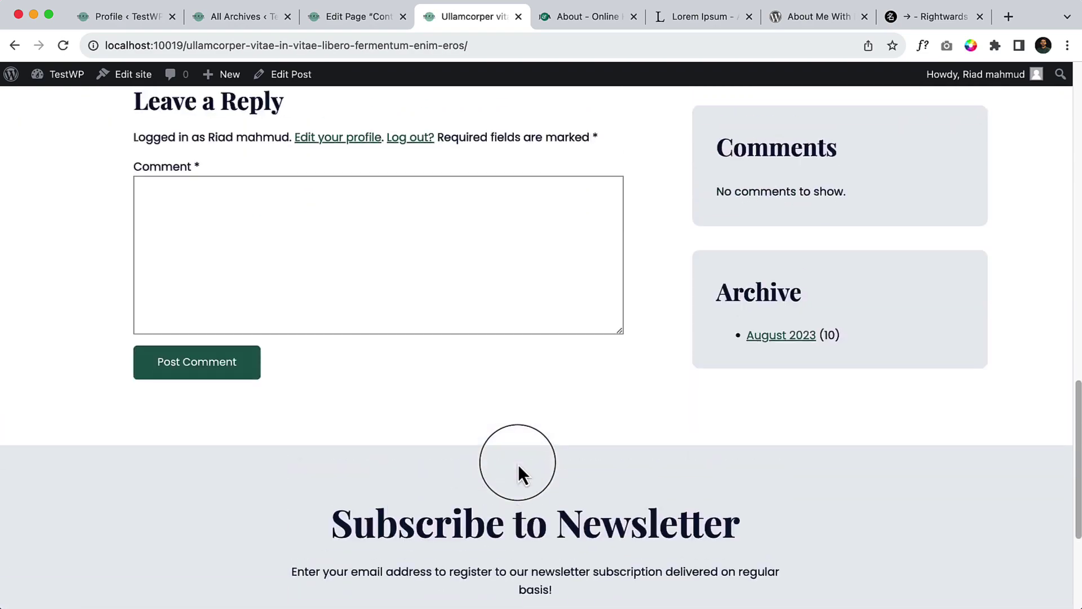
scroll(518, 464, up, 2)
Step: Check the August 2023 archive and a search for 'ras', then go home
click(763, 545)
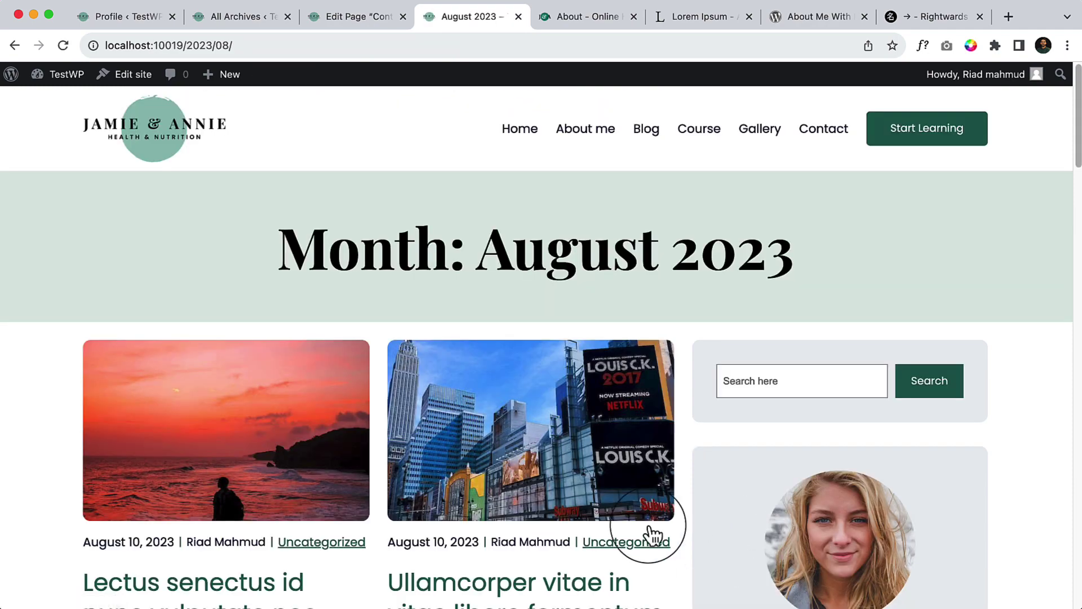
scroll(531, 508, down, 3)
scroll(381, 471, up, 3)
click(783, 378)
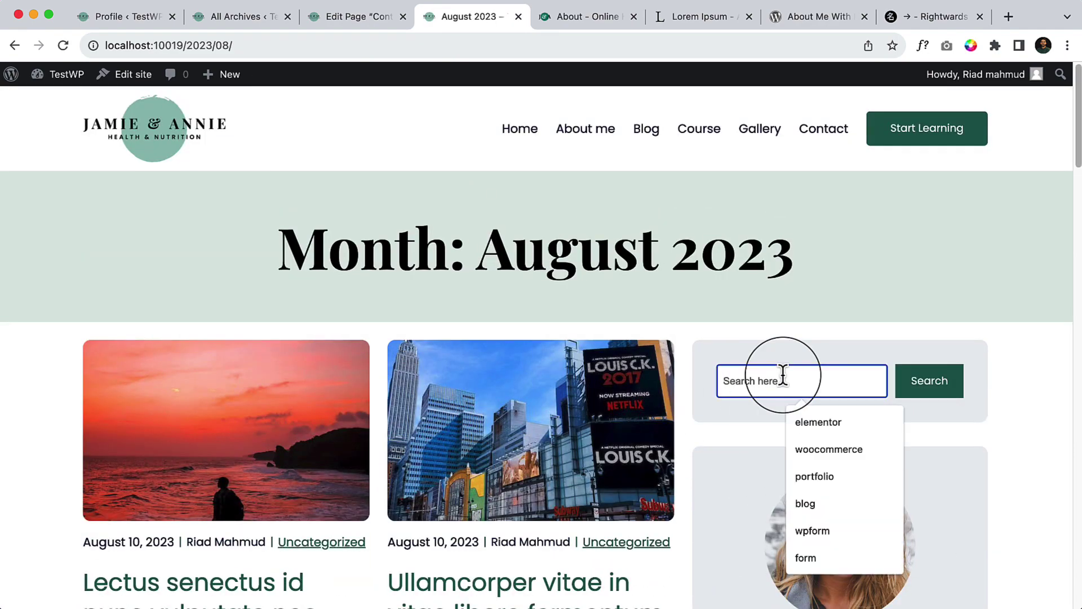
text(ras)
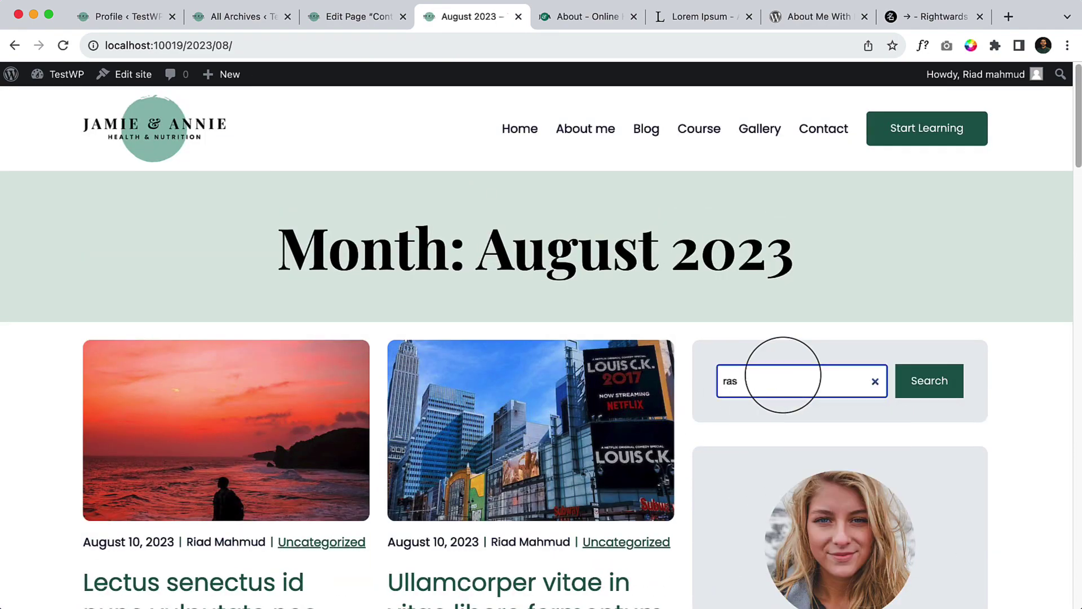
key(Return)
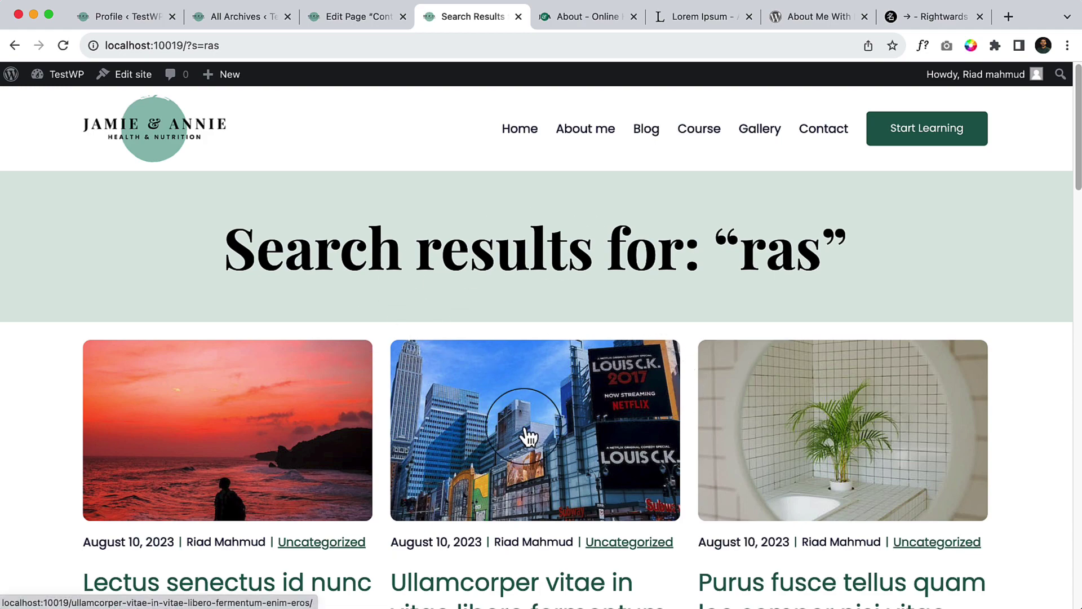
scroll(474, 413, down, 5)
scroll(474, 413, down, 5)
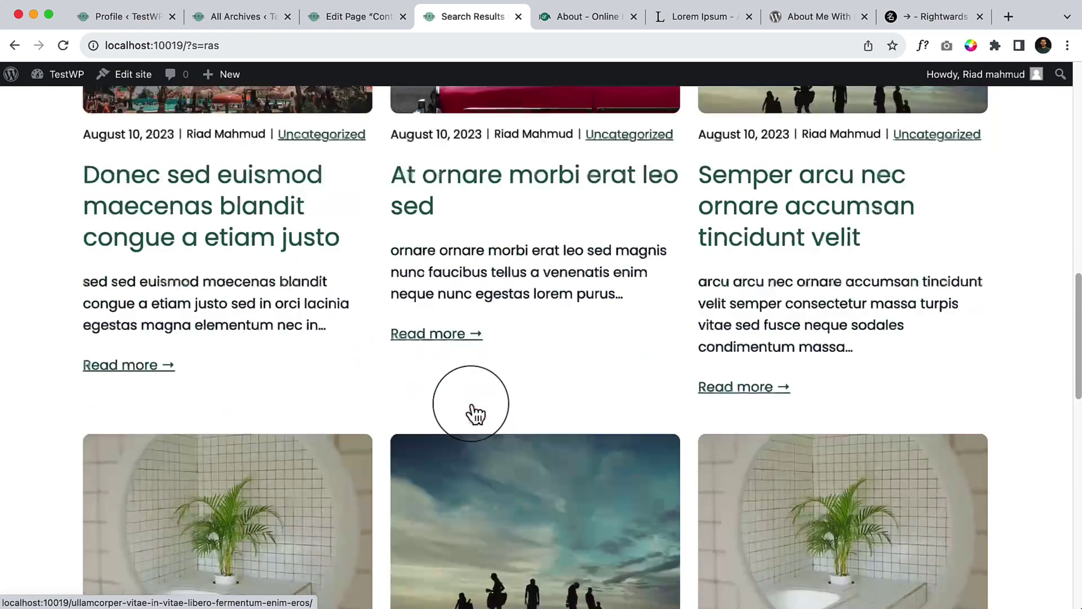
scroll(474, 413, down, 5)
scroll(473, 412, down, 5)
scroll(470, 406, up, 5)
scroll(471, 411, up, 5)
scroll(471, 414, up, 5)
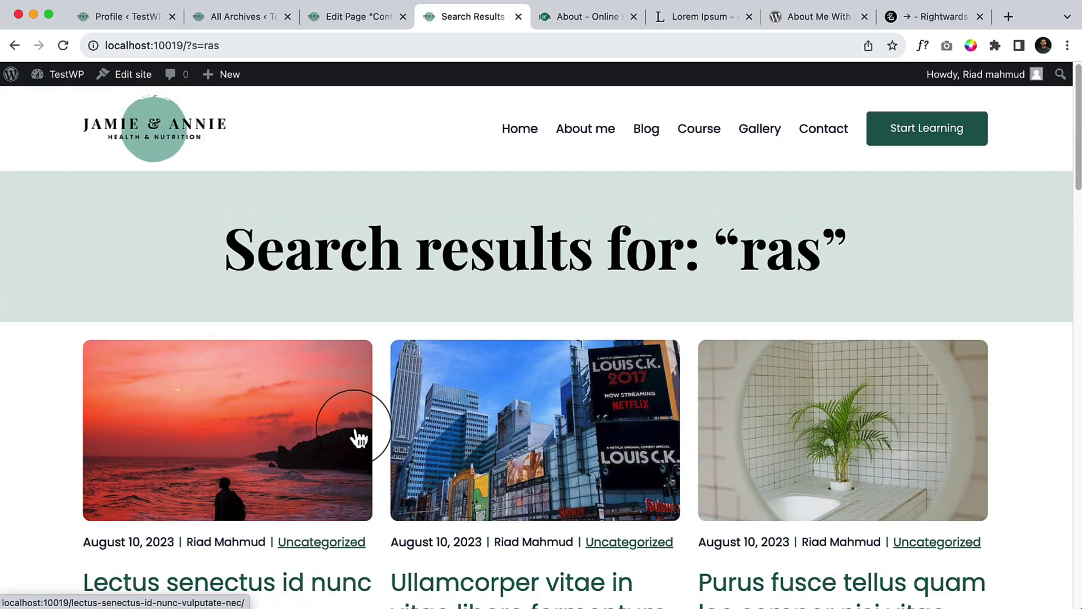
click(146, 160)
Step: Preview the home page at 375 px Mobile M width in DevTools' device toolbar
right_click(364, 211)
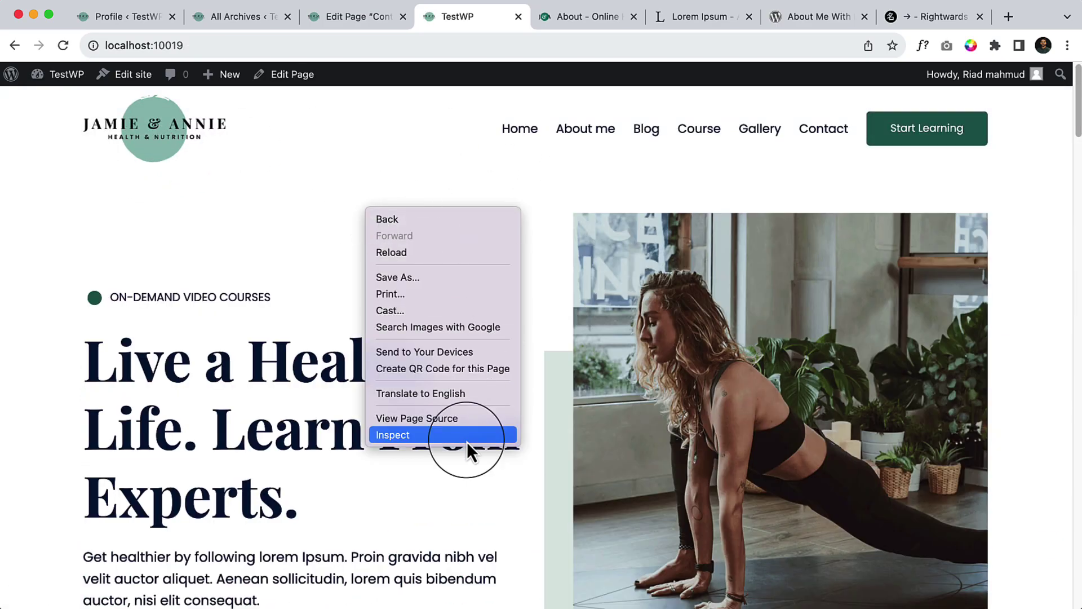
click(467, 442)
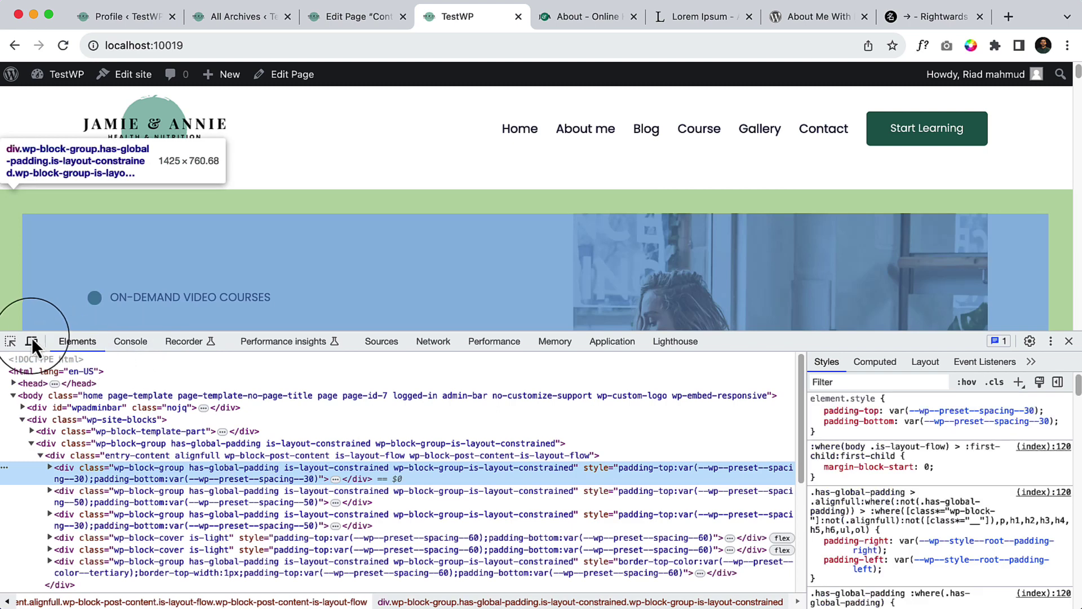
click(31, 340)
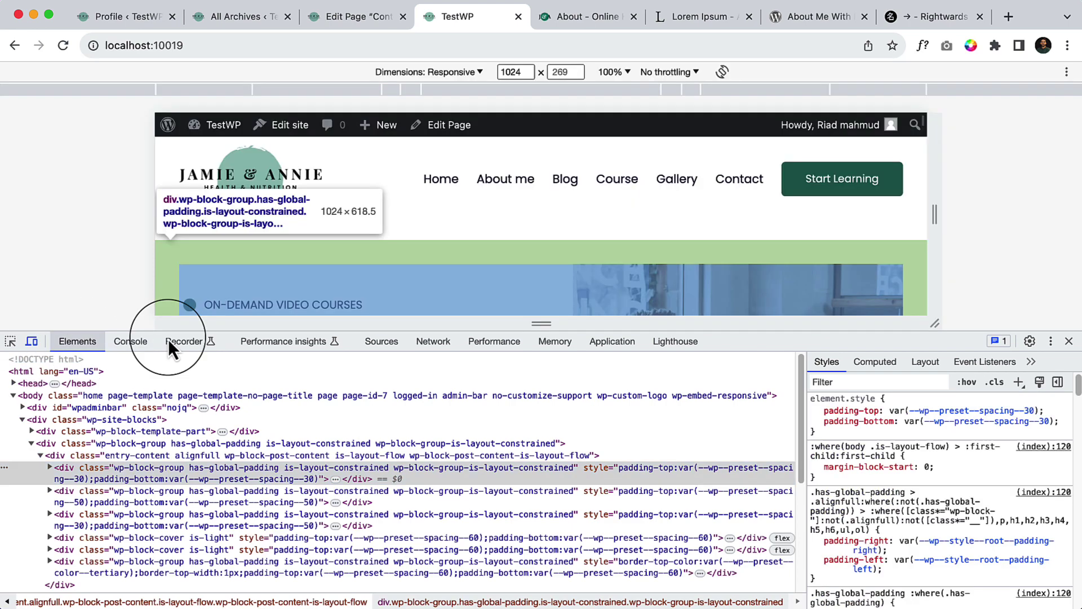
drag(822, 332, 821, 556)
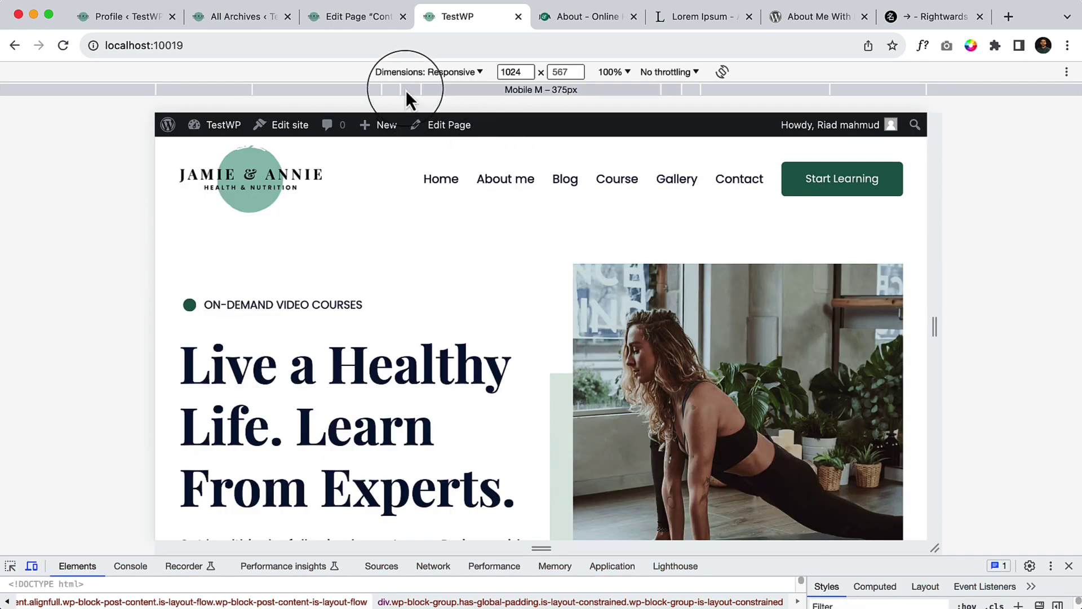
click(406, 91)
scroll(542, 356, down, 5)
scroll(559, 364, down, 5)
scroll(580, 382, down, 3)
scroll(581, 381, down, 1)
scroll(570, 387, down, 4)
scroll(584, 385, down, 4)
scroll(585, 387, down, 3)
scroll(567, 387, down, 5)
scroll(582, 380, down, 3)
scroll(569, 397, down, 5)
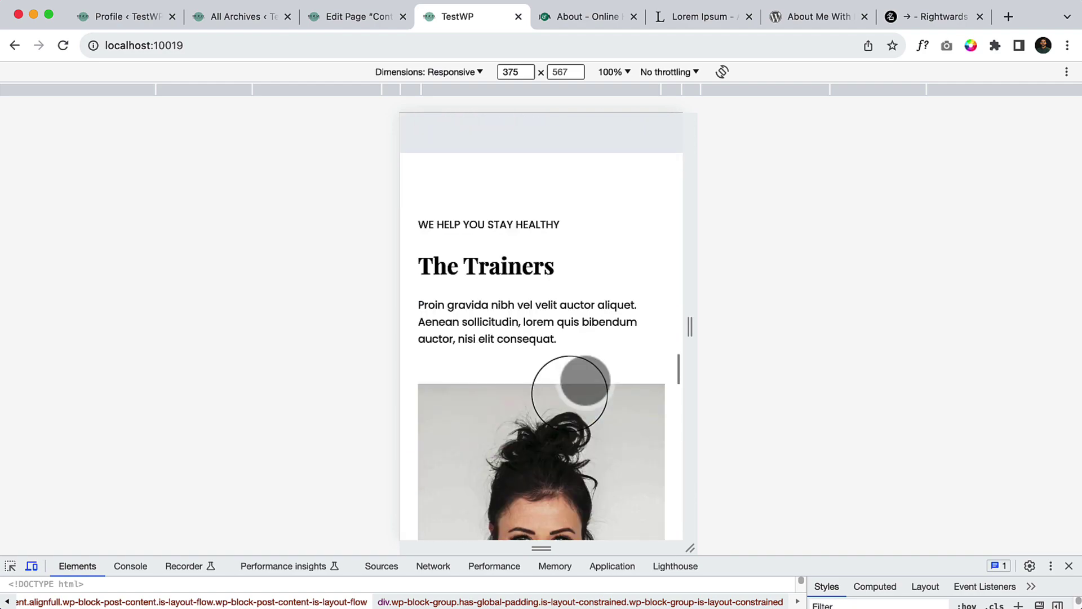
scroll(569, 398, down, 4)
scroll(569, 399, down, 4)
scroll(569, 398, down, 4)
scroll(570, 392, down, 4)
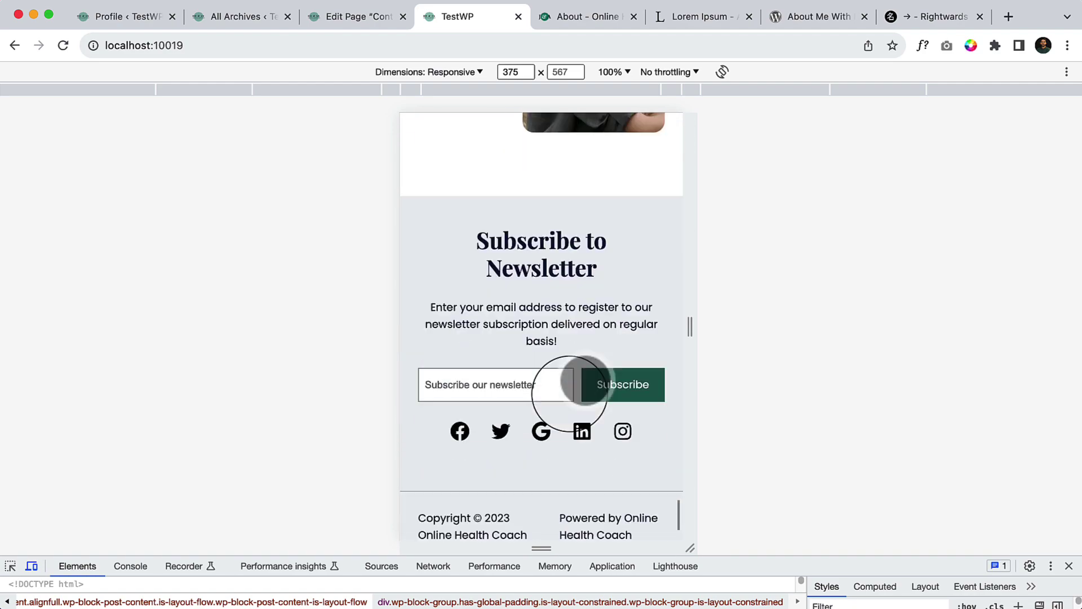
scroll(580, 380, down, 1)
scroll(587, 380, up, 10)
scroll(586, 375, up, 5)
scroll(606, 371, up, 5)
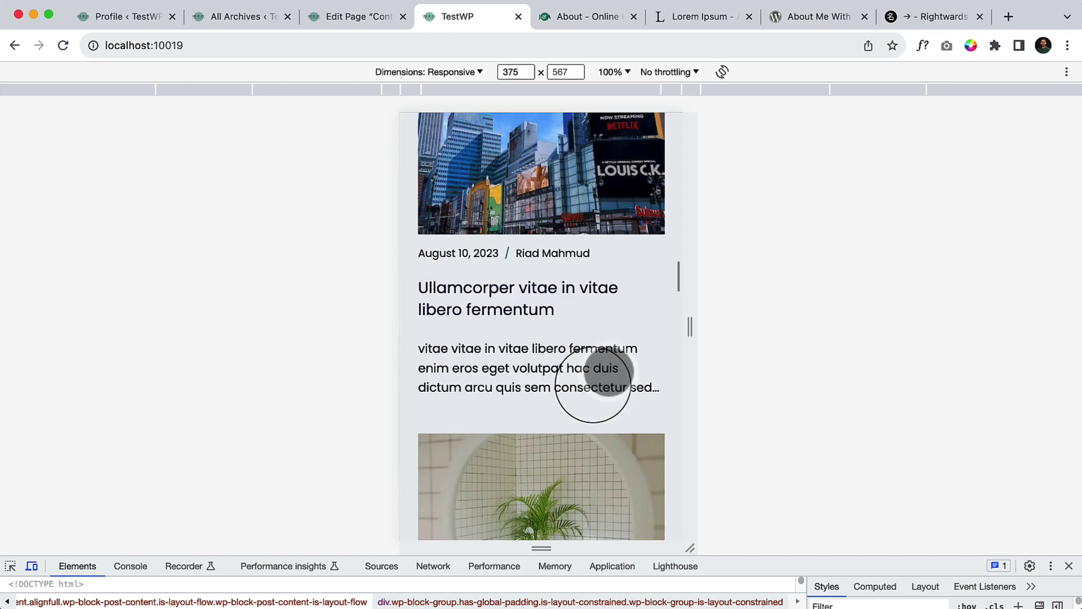
scroll(592, 387, up, 5)
scroll(603, 370, up, 1)
scroll(536, 236, down, 3)
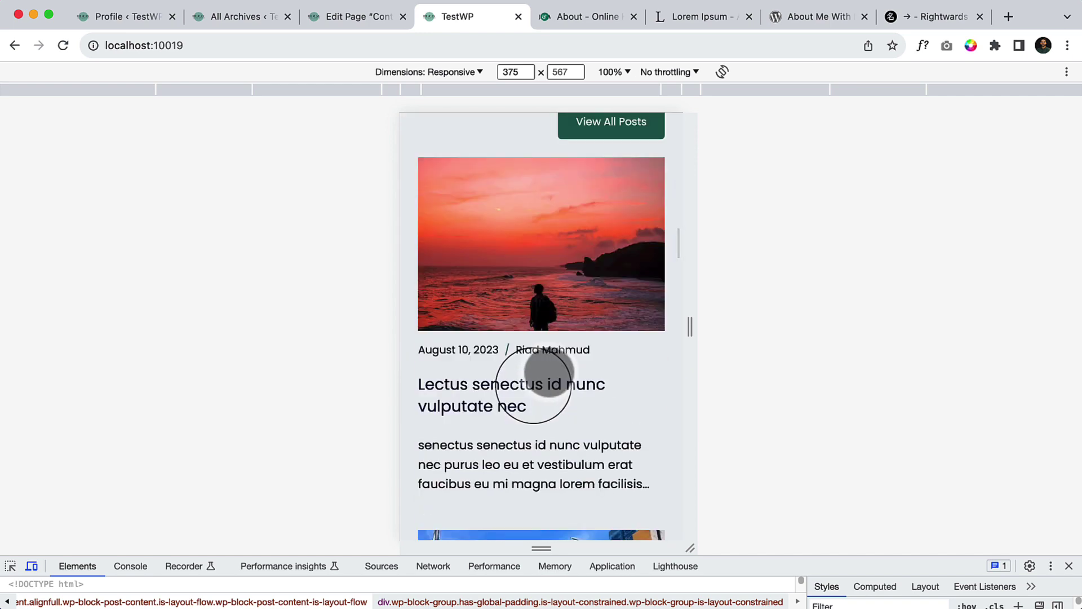
Step: Open the 'Lectus senectus id nunc vulputate nec' post in the 375 px preview
click(548, 373)
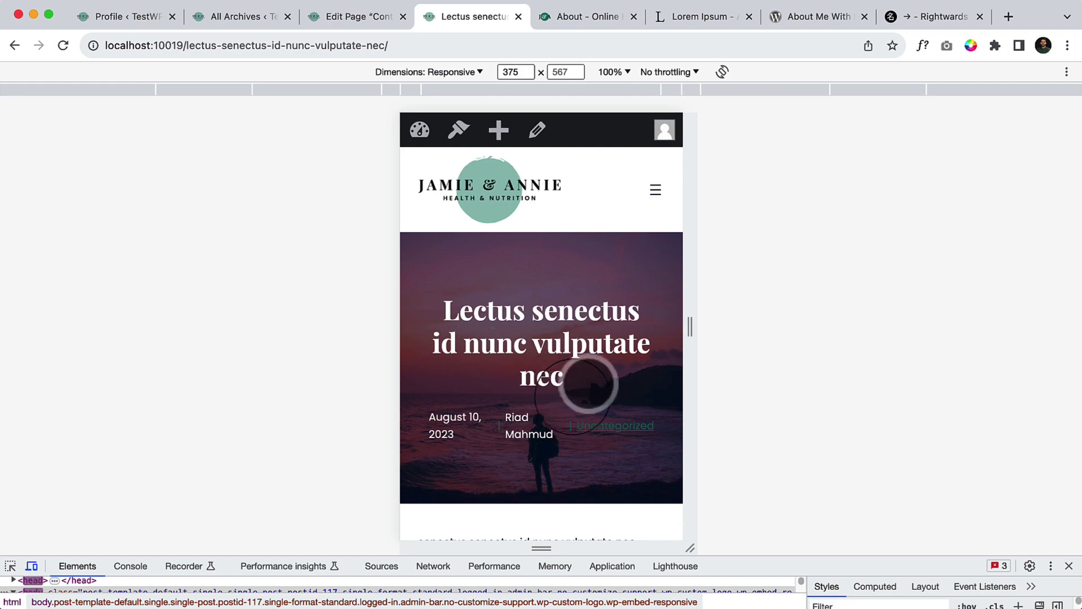
scroll(592, 385, down, 5)
scroll(593, 387, down, 4)
scroll(593, 388, down, 4)
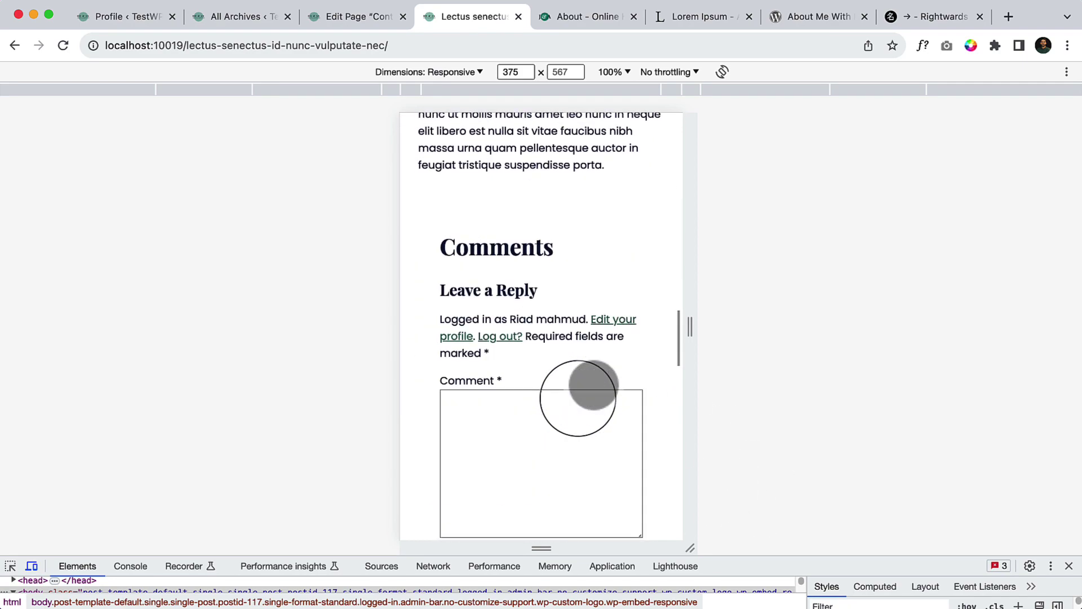
scroll(592, 387, down, 5)
scroll(582, 395, down, 5)
scroll(584, 385, down, 3)
scroll(582, 389, down, 1)
scroll(592, 370, up, 8)
scroll(596, 370, up, 5)
scroll(590, 380, up, 8)
scroll(601, 398, up, 3)
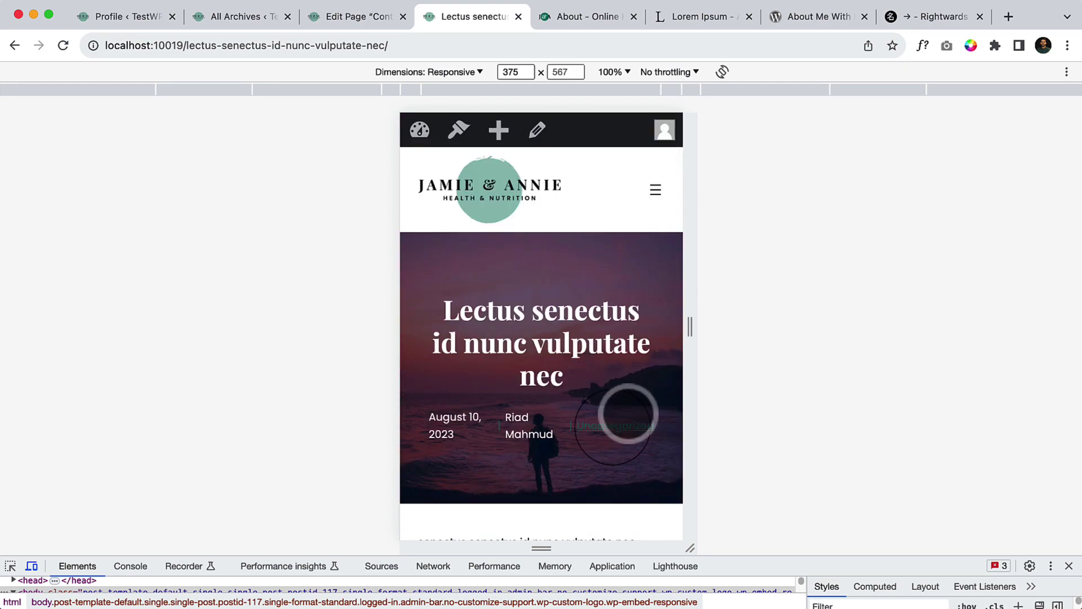
Step: Check the Uncategorized archive on mobile, then return to desktop width and close DevTools
click(615, 423)
scroll(525, 362, down, 5)
scroll(551, 373, down, 4)
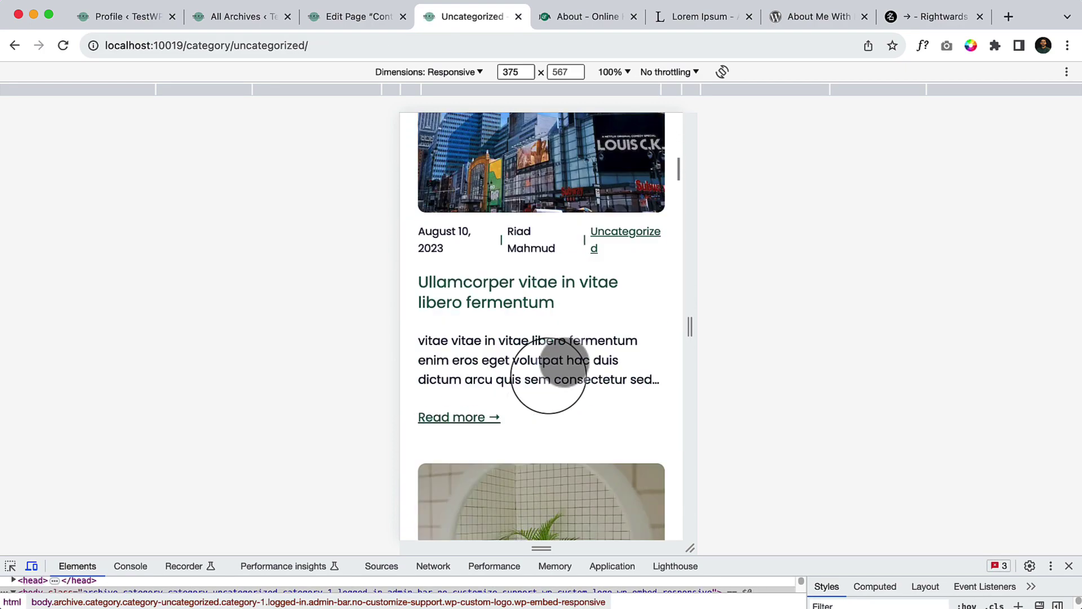
scroll(548, 372, down, 3)
scroll(549, 372, down, 3)
scroll(549, 372, down, 3)
scroll(551, 374, down, 3)
scroll(561, 363, down, 5)
scroll(553, 367, down, 5)
scroll(563, 362, down, 3)
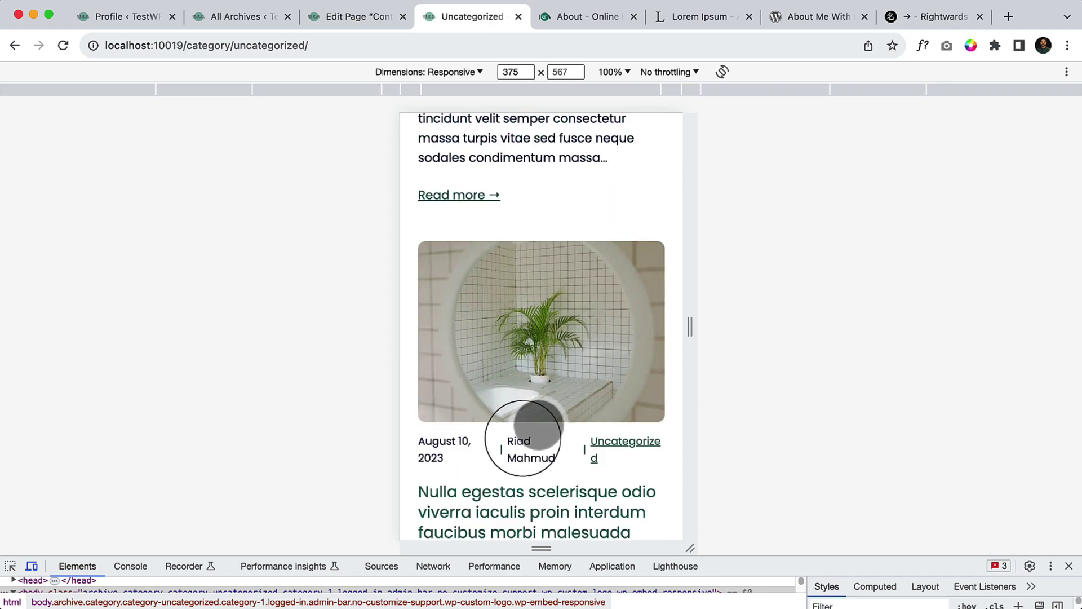
scroll(558, 410, down, 3)
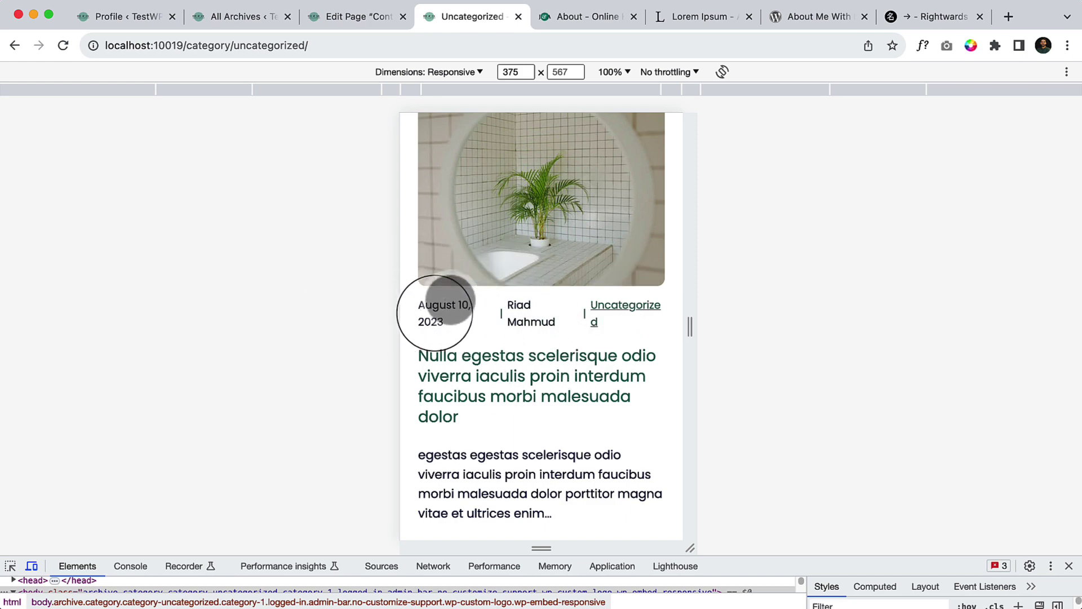
scroll(562, 339, down, 2)
scroll(544, 338, down, 5)
scroll(544, 338, down, 4)
scroll(557, 308, down, 4)
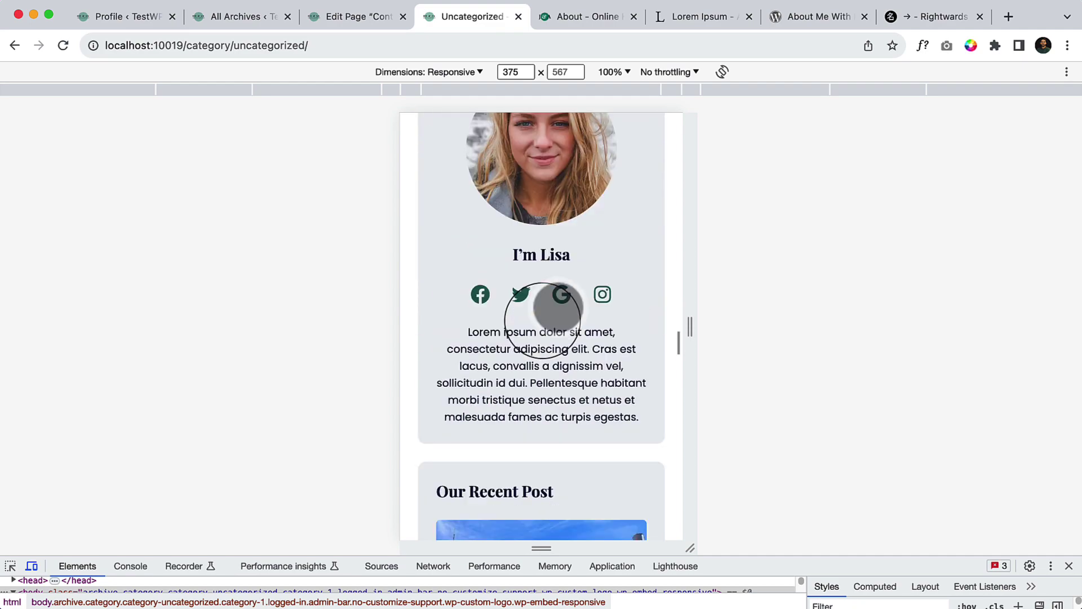
scroll(543, 321, down, 4)
scroll(542, 321, down, 5)
scroll(542, 320, down, 5)
scroll(544, 321, down, 5)
scroll(544, 322, down, 5)
scroll(544, 322, down, 10)
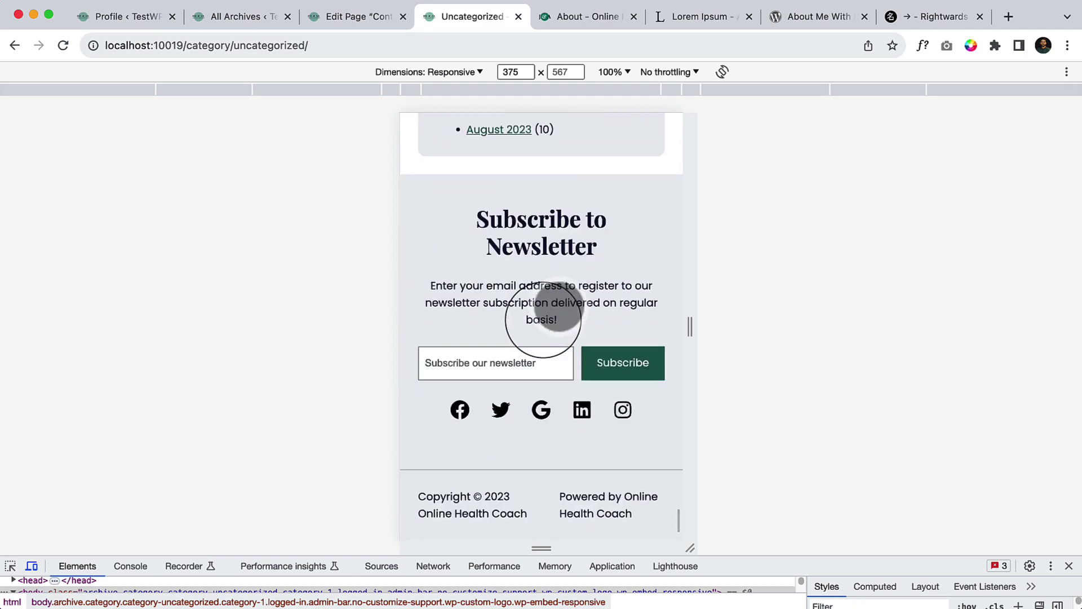
scroll(544, 322, up, 10)
scroll(543, 322, up, 5)
scroll(544, 321, up, 5)
scroll(550, 317, up, 5)
scroll(558, 313, up, 5)
scroll(564, 304, up, 5)
scroll(558, 311, up, 5)
scroll(564, 307, up, 5)
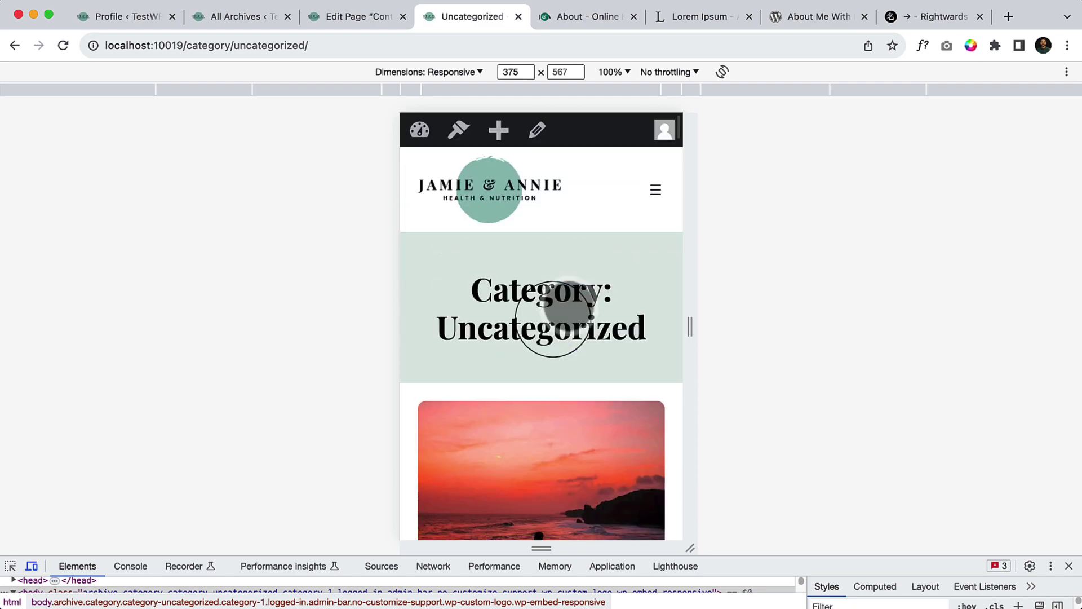
click(34, 568)
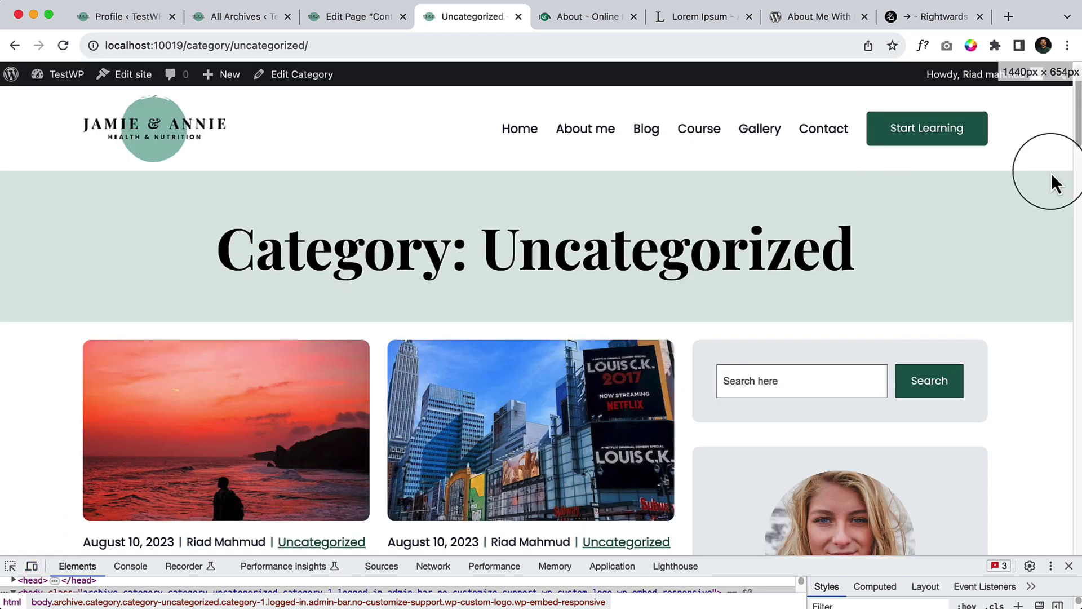
click(1069, 566)
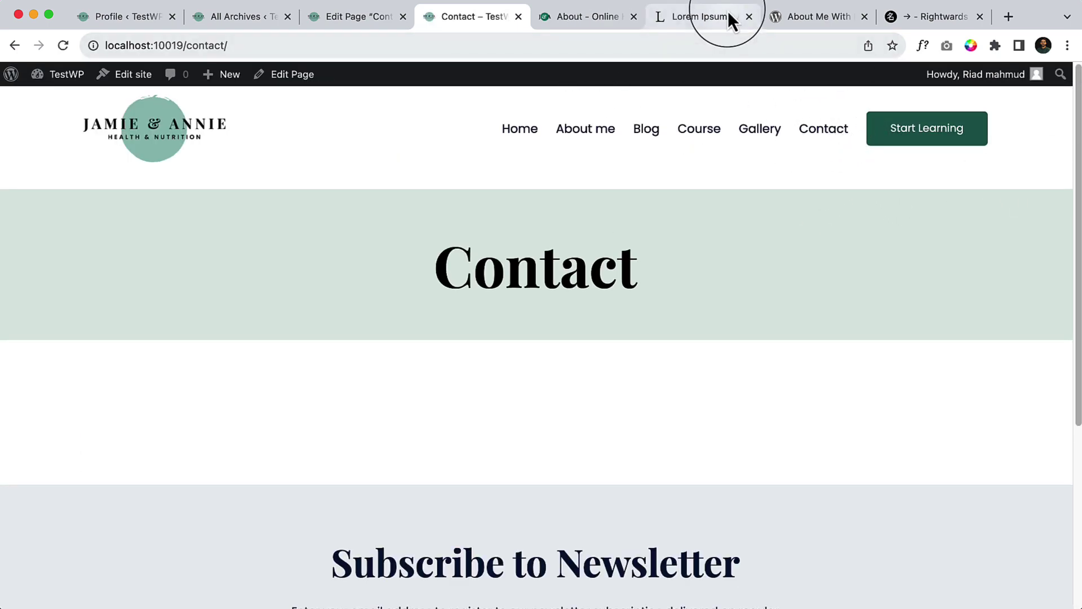
Step: Load the YouTube channel address and show the channel's Videos list
click(724, 25)
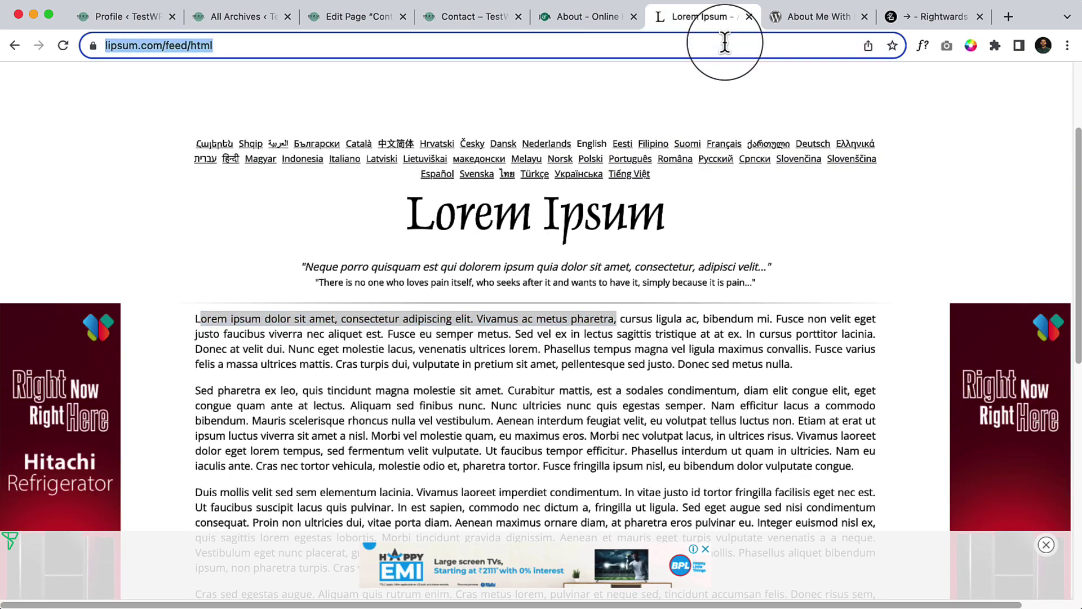
text(youtube.com/riadmahmud)
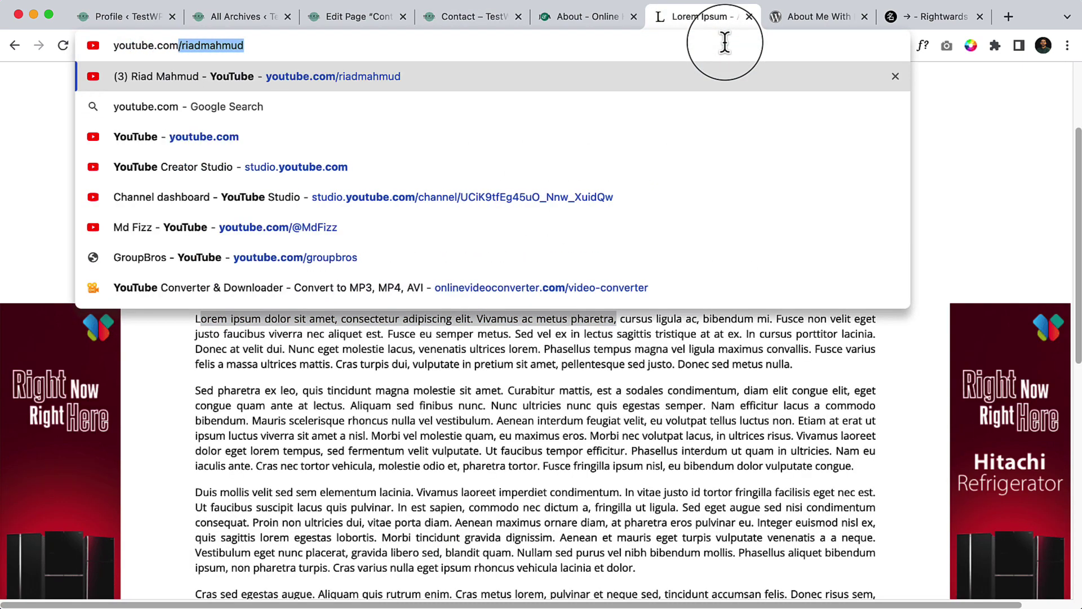
key(Return)
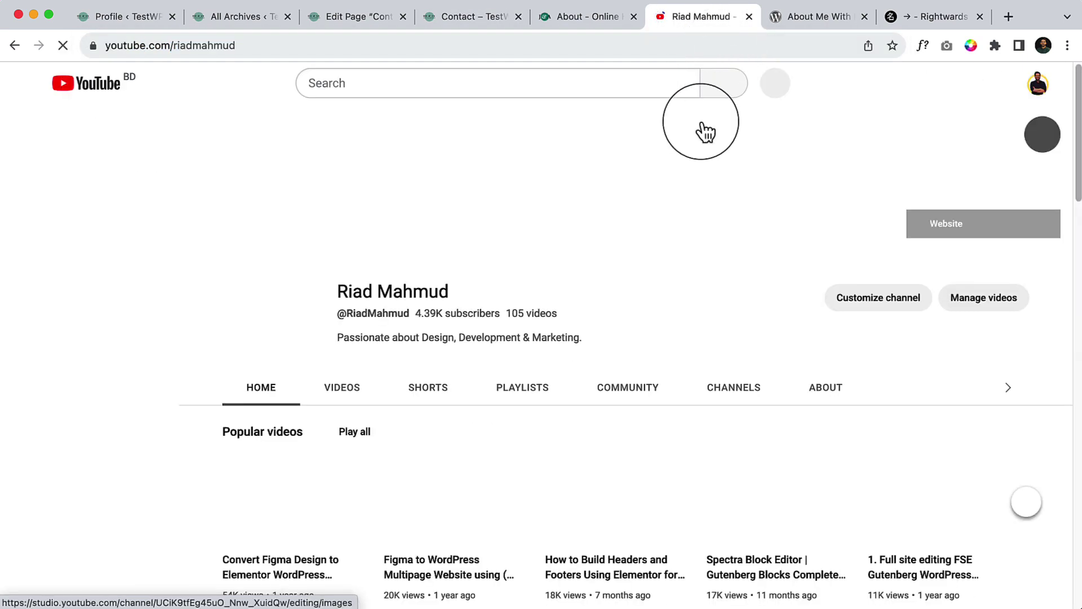
click(331, 409)
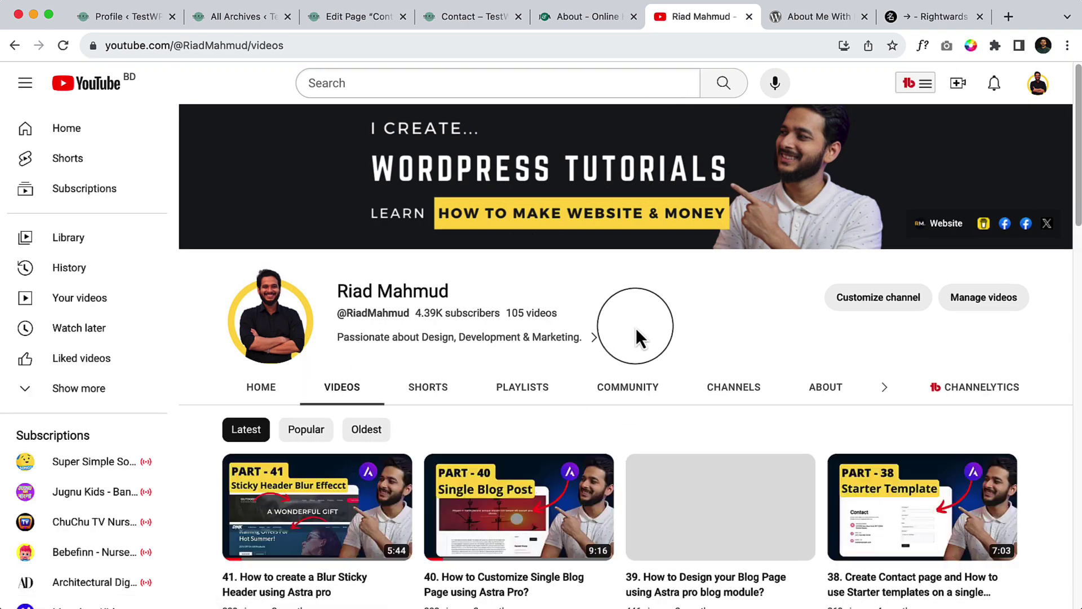
scroll(592, 375, down, 1)
scroll(596, 377, down, 5)
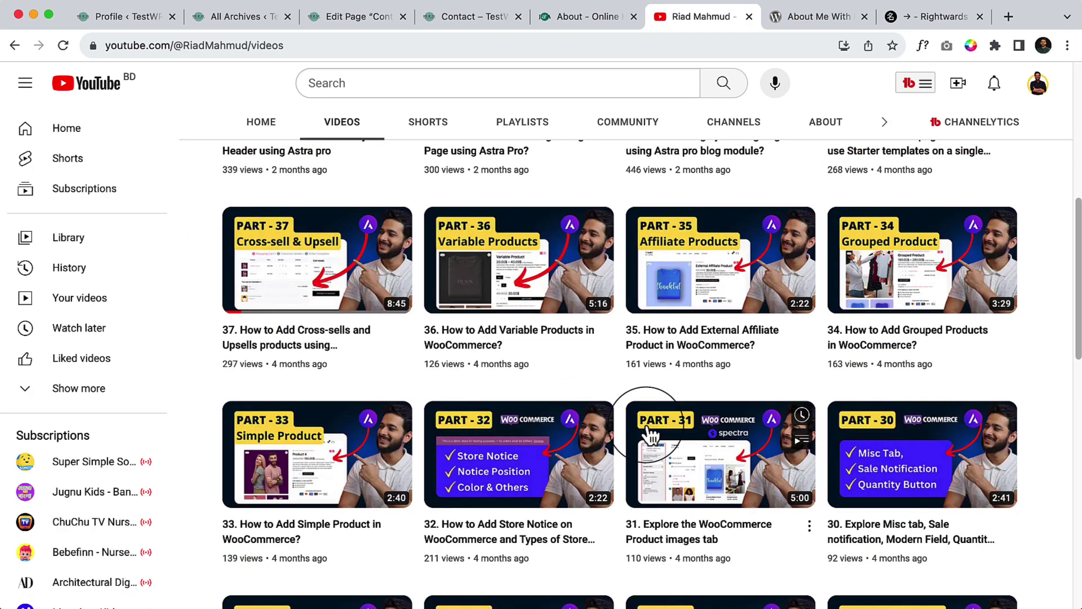
scroll(648, 460, up, 2)
scroll(664, 524, up, 2)
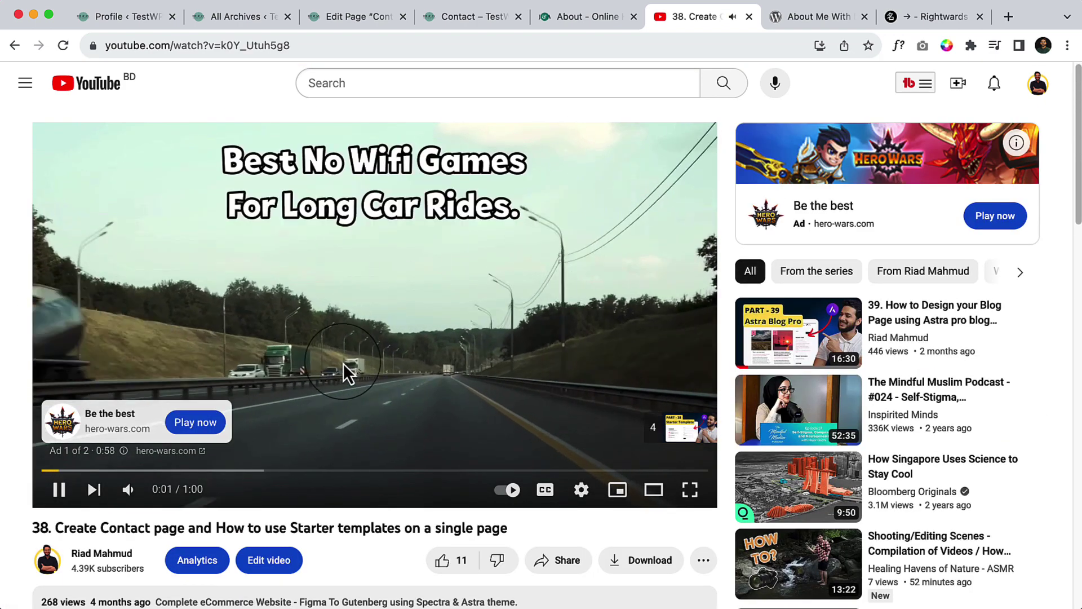
Step: Mute and skip the YouTube ad, then scrub the tutorial ahead to about 3:00
click(135, 489)
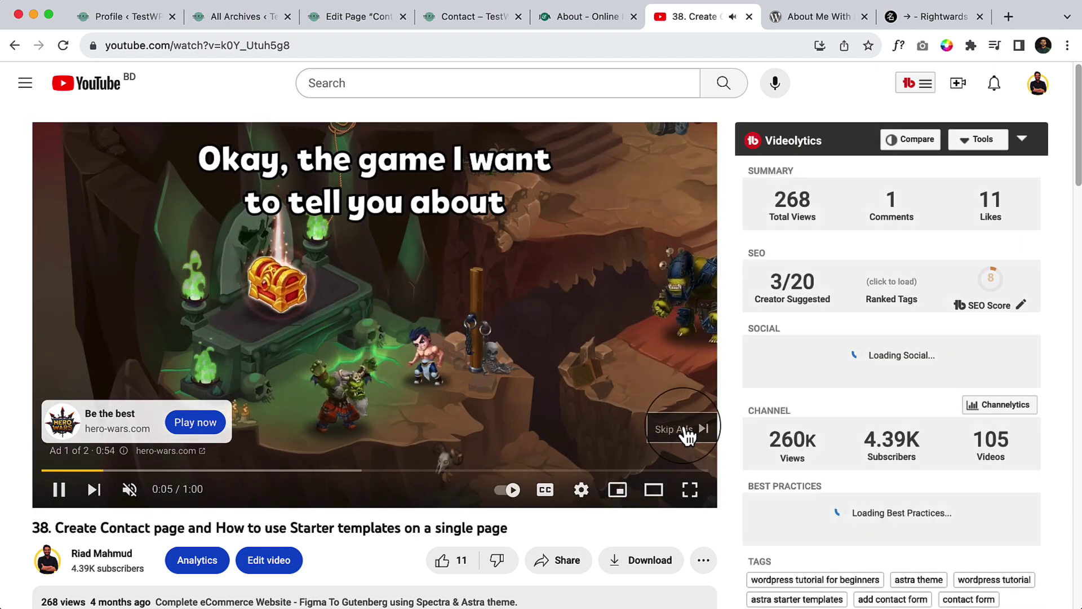
click(682, 435)
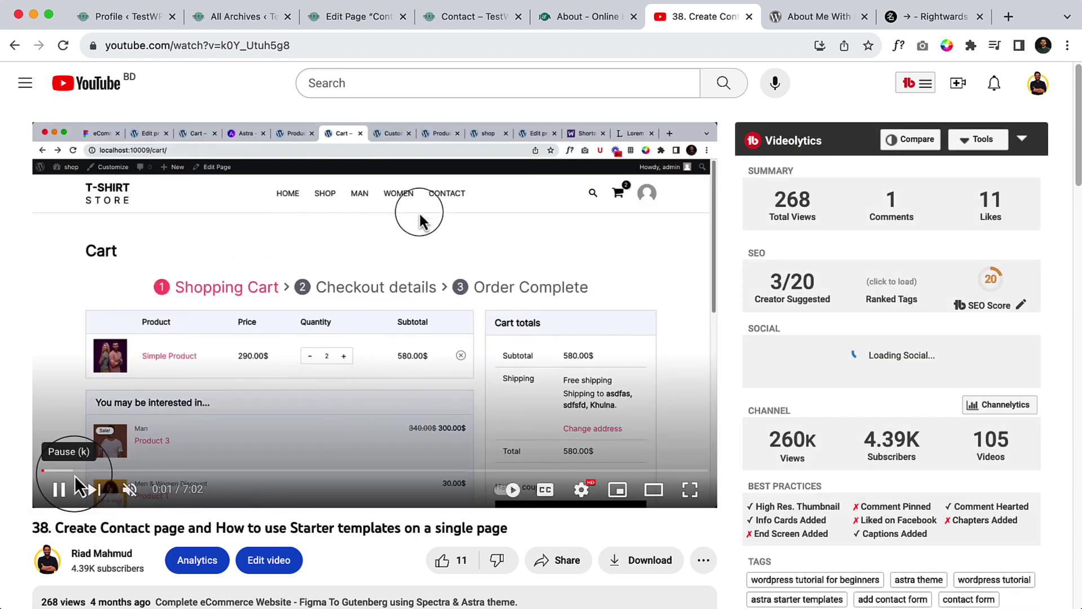
click(267, 479)
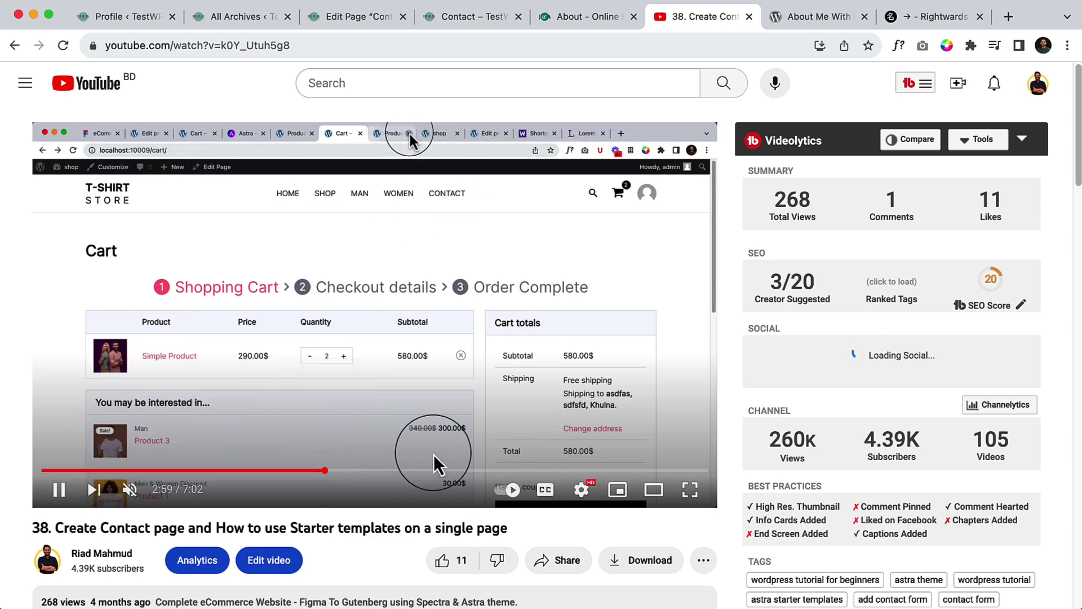
drag(268, 480, 325, 476)
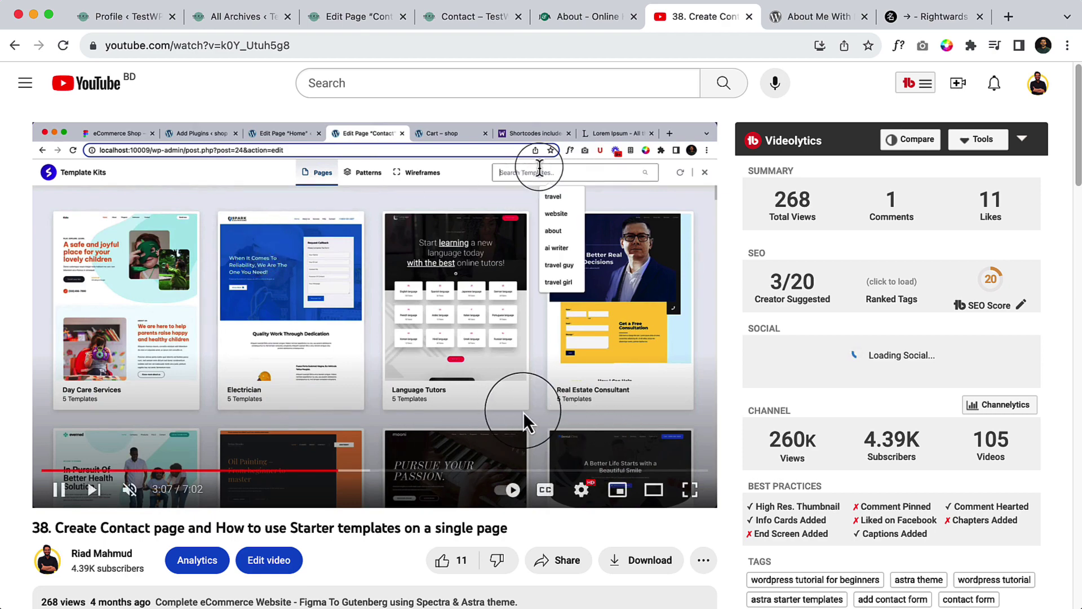
scroll(524, 412, down, 5)
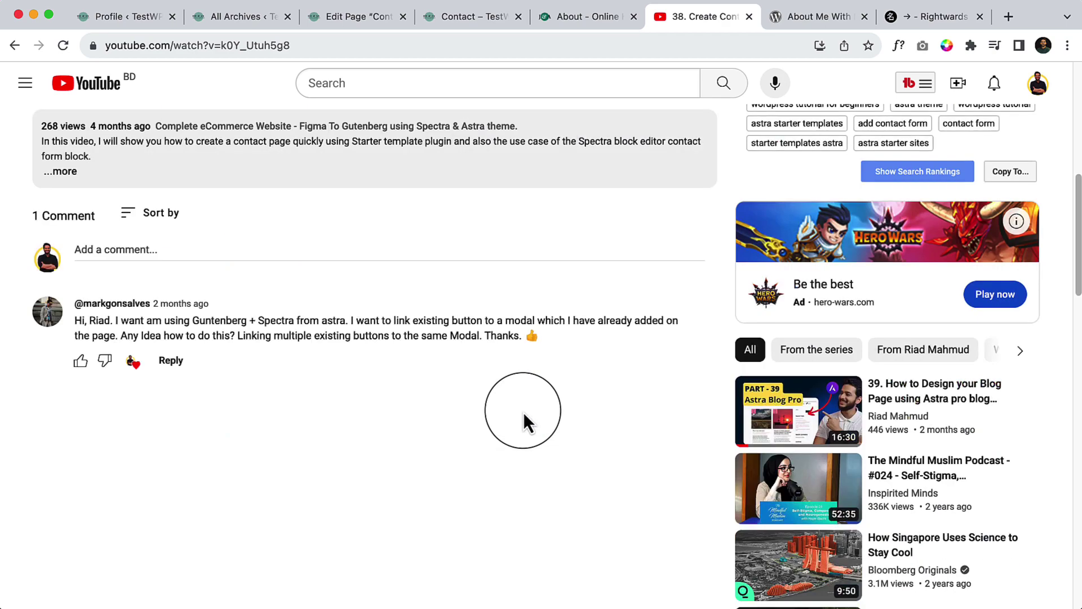
scroll(524, 411, up, 2)
scroll(524, 413, up, 2)
scroll(526, 420, up, 3)
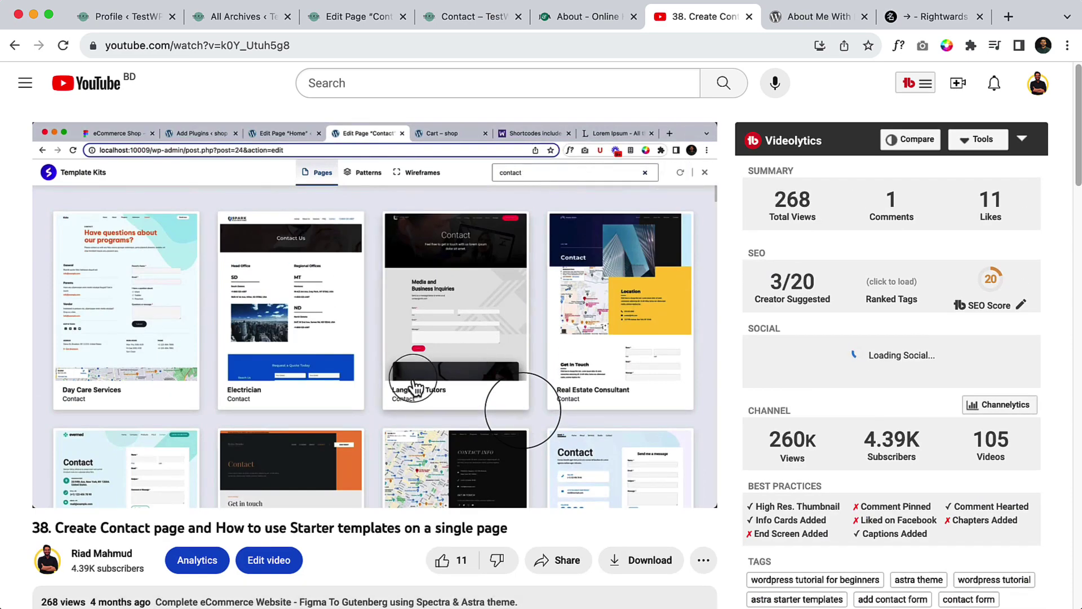